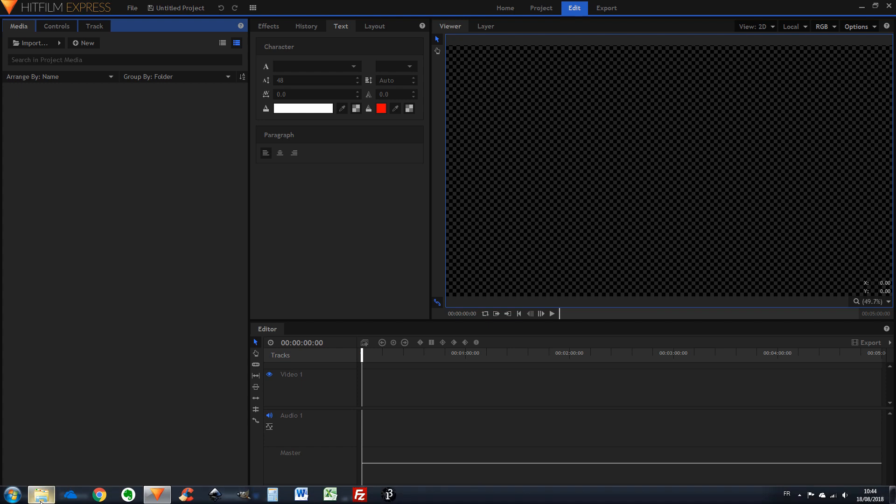
Import the five portrait images and the Home_Stretch music file from the FICHIERS folder into the project media
{"action": "left_click", "coordinate": [42, 494]}
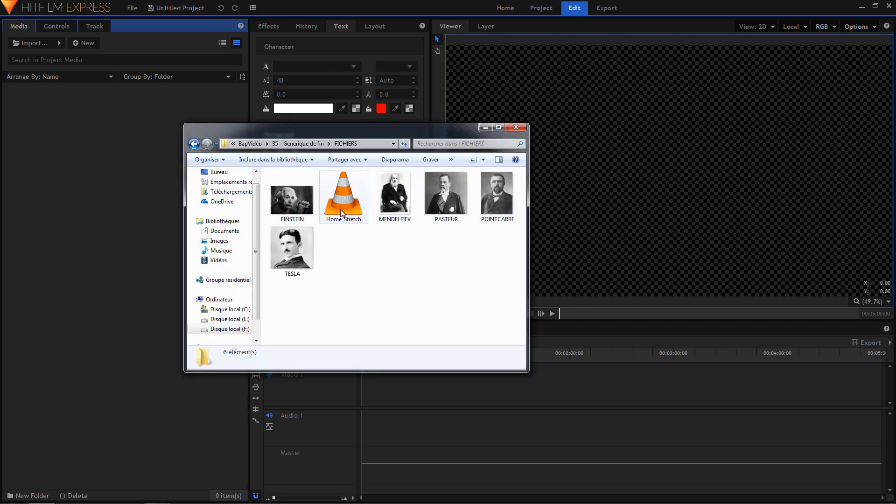
{"action": "left_click_drag", "start_coordinate": [512, 286], "coordinate": [285, 179]}
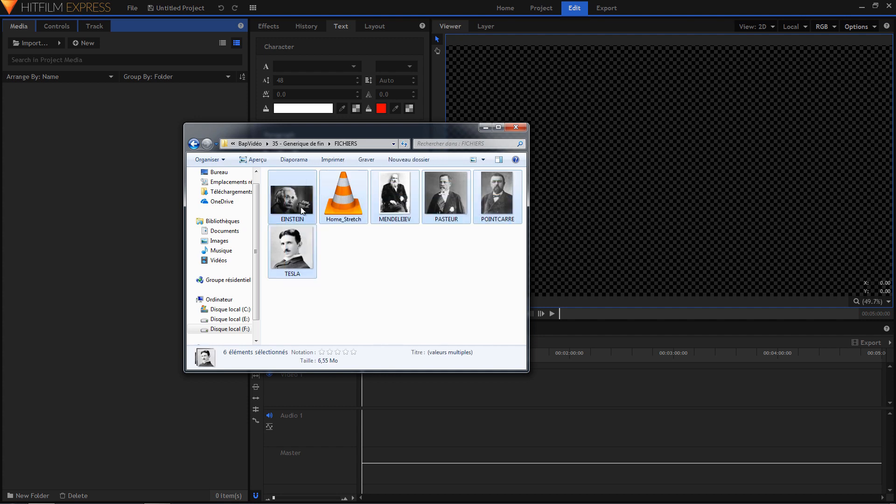
{"action": "left_click_drag", "start_coordinate": [302, 210], "coordinate": [81, 173]}
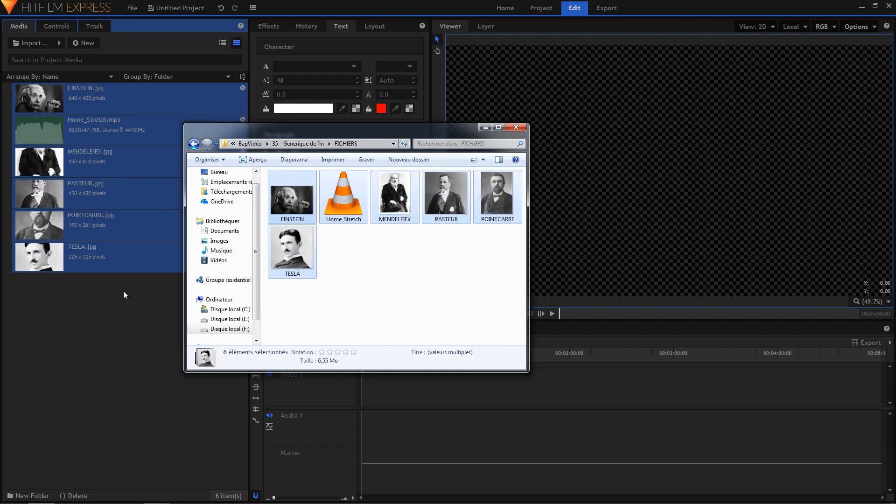
{"action": "left_click", "coordinate": [123, 291]}
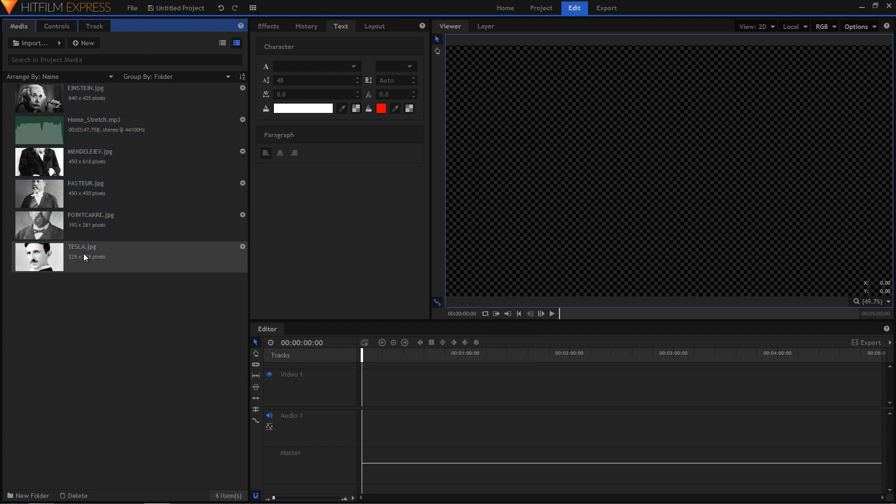
Create a composite shot named "GENERIQUE DE FIN" with the default 1080p Full HD @ 30 fps settings
{"action": "right_click", "coordinate": [93, 333]}
{"action": "mouse_move", "coordinate": [117, 340]}
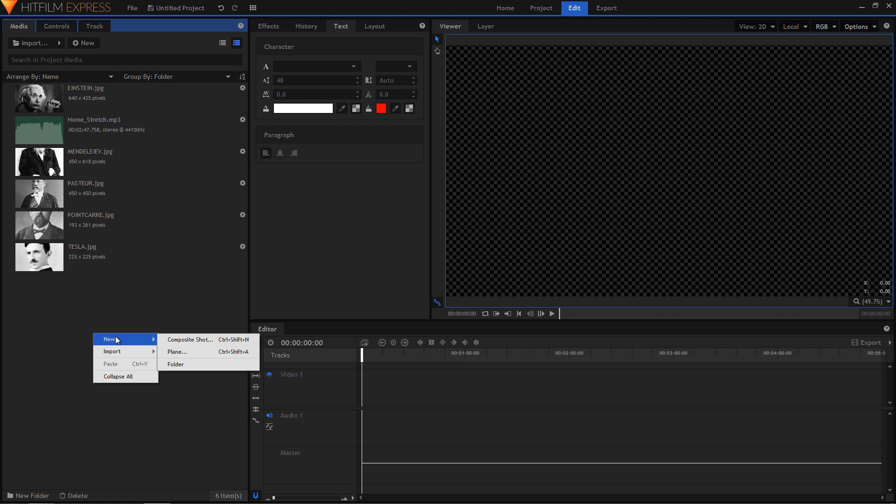
{"action": "left_click", "coordinate": [205, 341]}
{"action": "left_click_drag", "start_coordinate": [491, 106], "coordinate": [360, 103]}
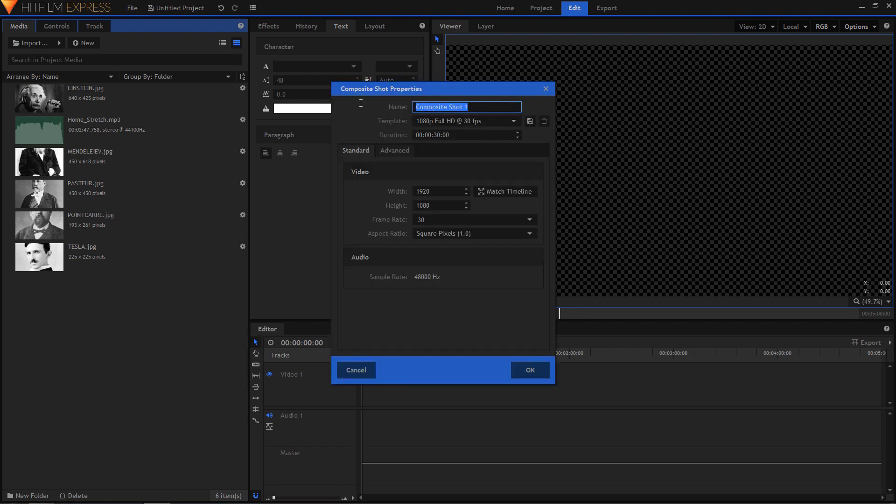
{"action": "type", "text": "GENER"}
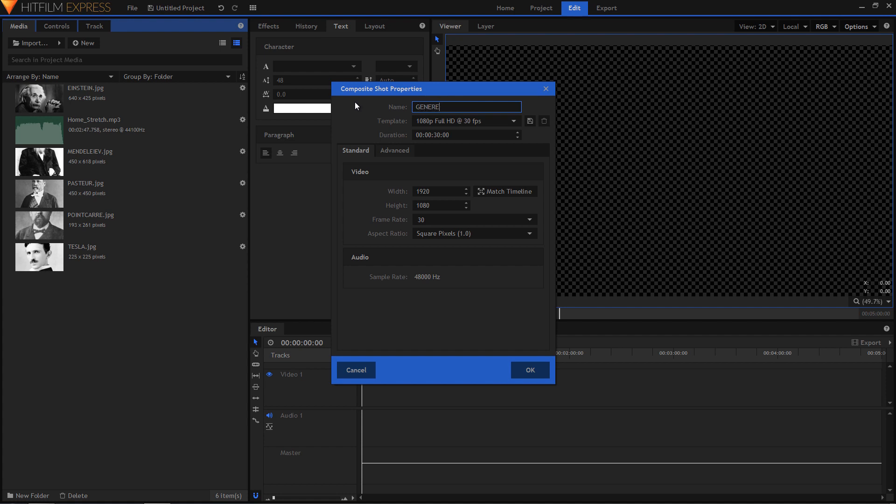
{"action": "type", "text": "IQUE DE FIN"}
{"action": "key", "text": "Return"}
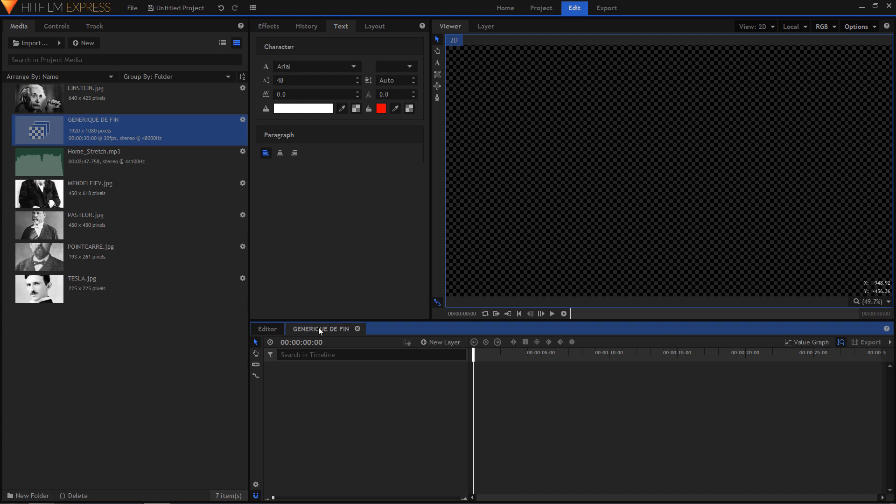
Add a black 1920 x 1080 plane layer named "FOND" to the composite shot
{"action": "left_click", "coordinate": [446, 344]}
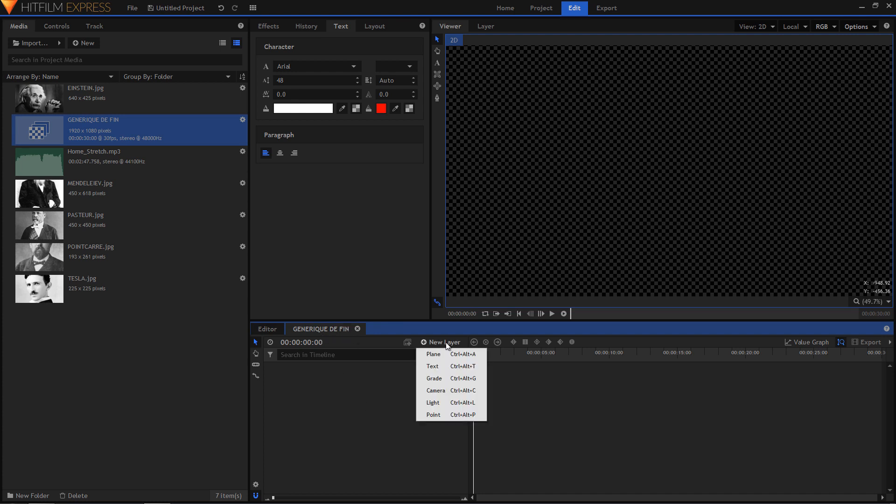
{"action": "left_click", "coordinate": [444, 353]}
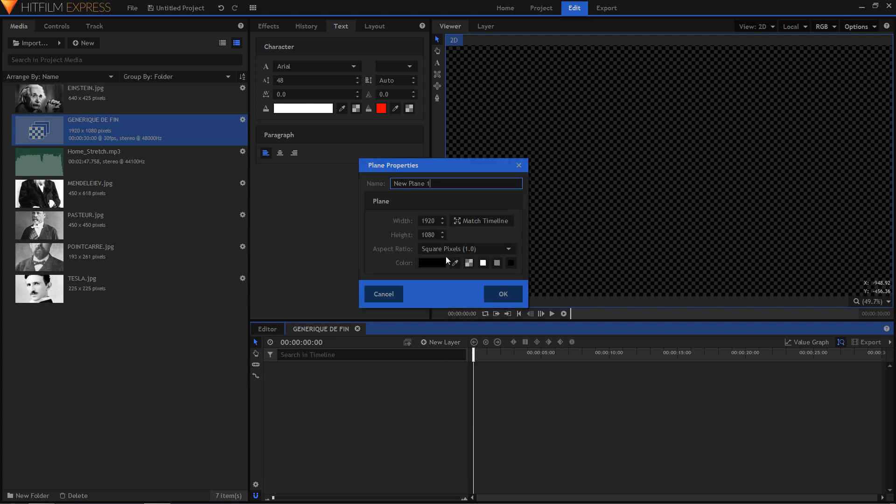
{"action": "left_click_drag", "start_coordinate": [445, 186], "coordinate": [371, 179]}
{"action": "type", "text": "FOND"}
{"action": "left_click", "coordinate": [504, 294]}
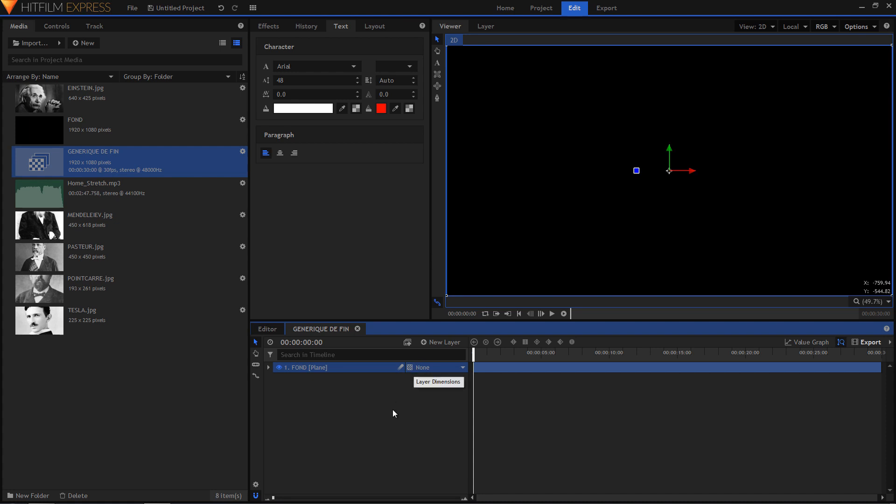
Add a second black 1920 x 1080 plane layer named "GENERIQUE" to the composite shot
{"action": "left_click", "coordinate": [447, 343]}
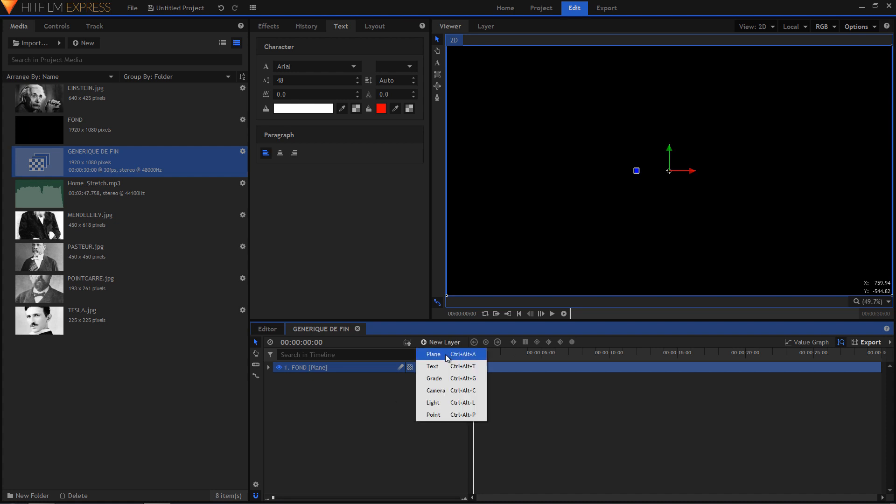
{"action": "left_click", "coordinate": [445, 354]}
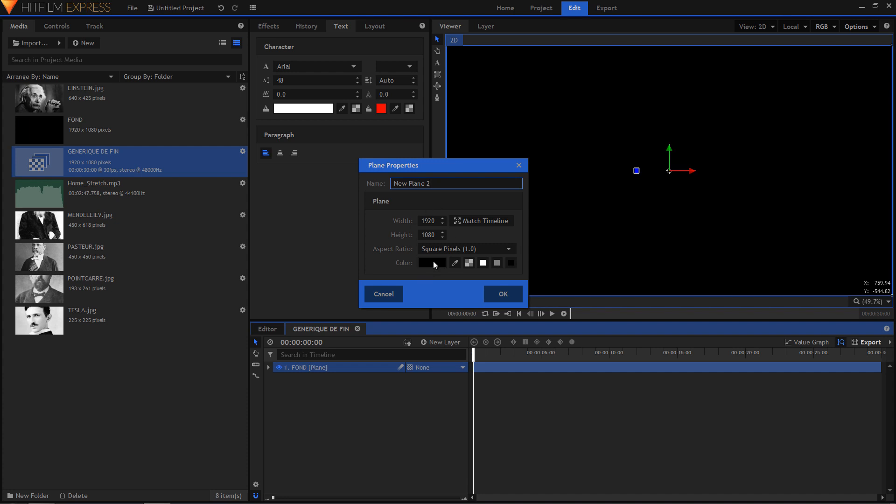
{"action": "left_click_drag", "start_coordinate": [436, 184], "coordinate": [385, 183]}
{"action": "type", "text": "GENERIQUE"}
{"action": "key", "text": "Return"}
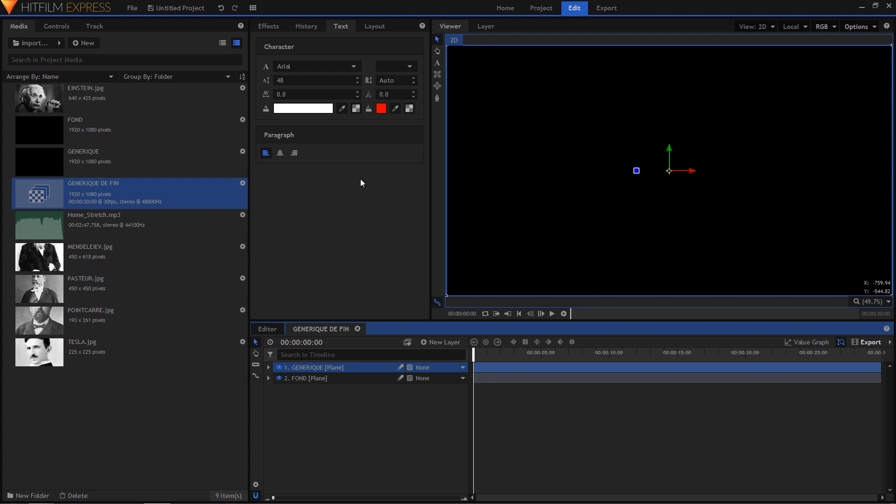
Find the End Credits Crawl effect by searching for "end" and apply it to the GENERIQUE layer
{"action": "left_click", "coordinate": [272, 26]}
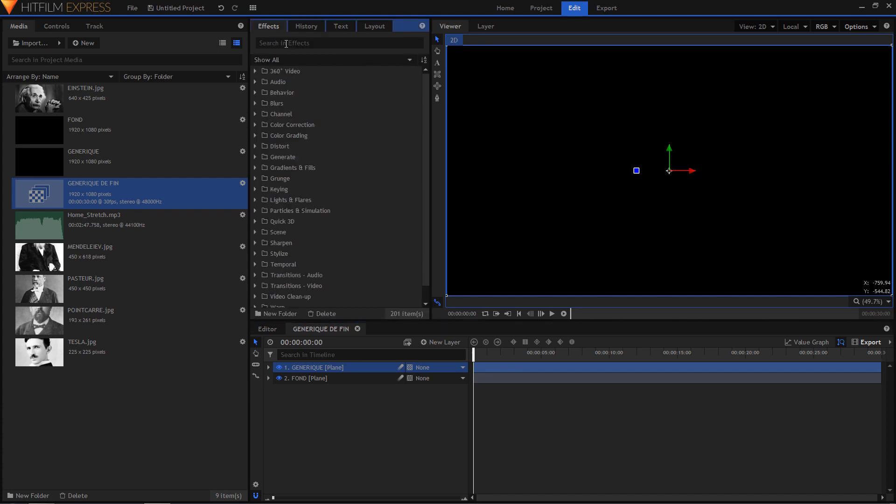
{"action": "left_click", "coordinate": [289, 43]}
{"action": "type", "text": "end"}
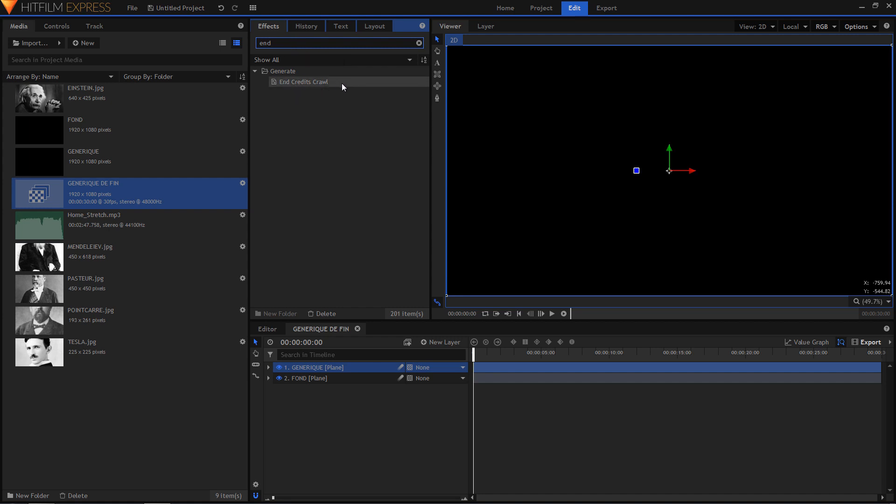
{"action": "left_click_drag", "start_coordinate": [309, 82], "coordinate": [313, 369]}
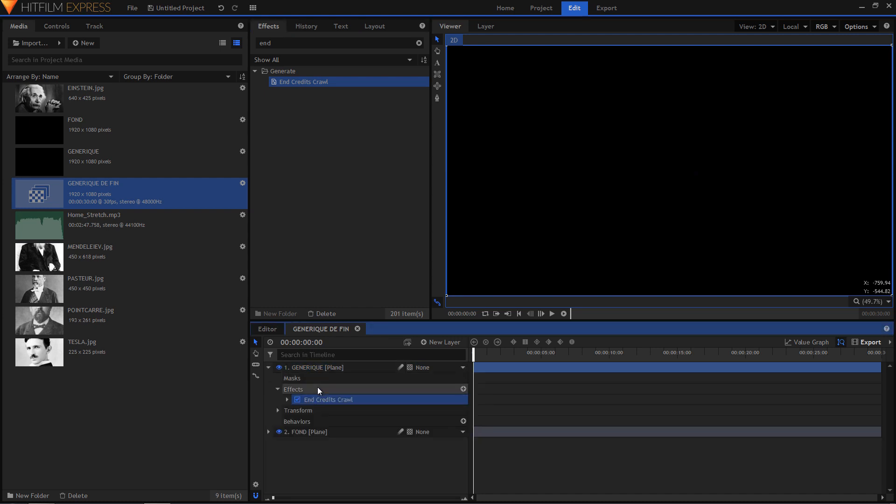
Set the End Credits Crawl effect's number of elements to 2
{"action": "left_click", "coordinate": [288, 400]}
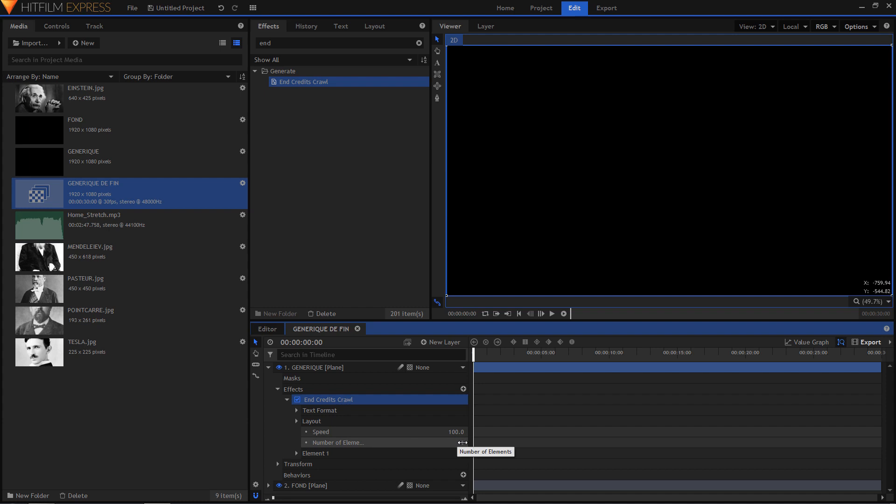
{"action": "left_click", "coordinate": [462, 442]}
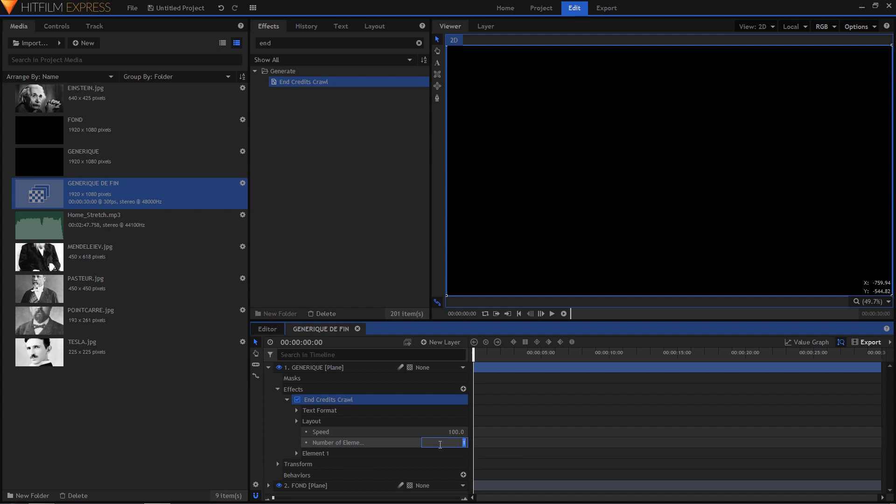
{"action": "type", "text": "2"}
{"action": "key", "text": "Return"}
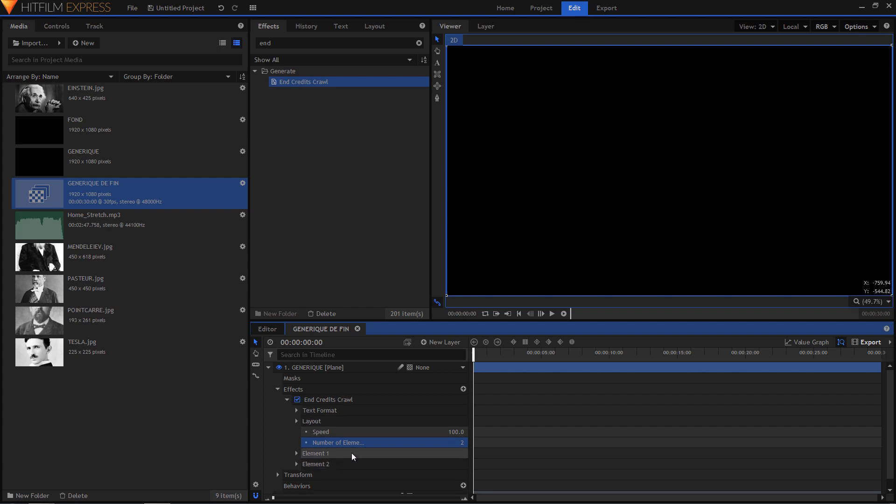
Set the title of Element 1 in the credits crawl to "ACTEURS"
{"action": "left_click", "coordinate": [296, 453]}
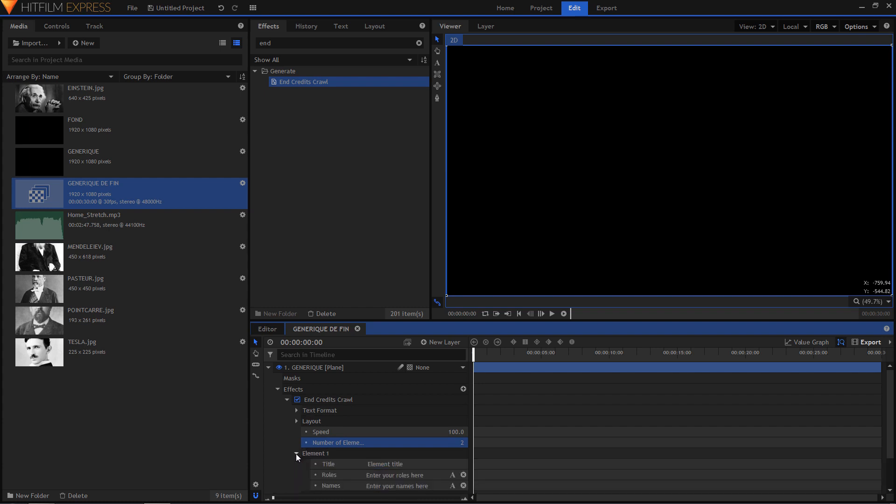
{"action": "scroll", "coordinate": [351, 463], "scroll_direction": "down", "scroll_amount": 2}
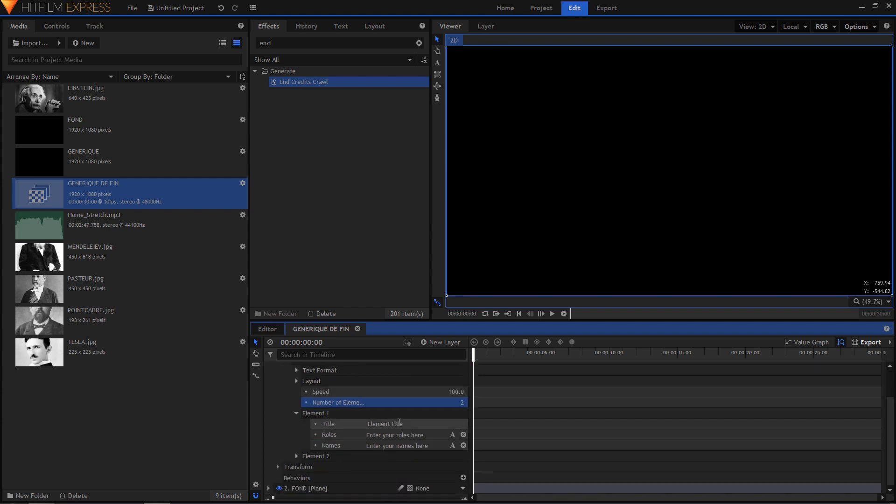
{"action": "left_click", "coordinate": [409, 424]}
{"action": "left_click_drag", "start_coordinate": [409, 423], "coordinate": [328, 417]}
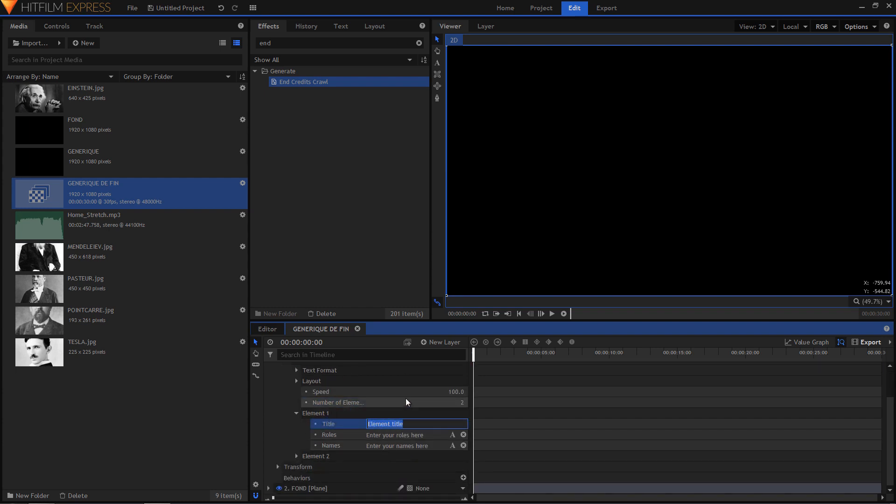
{"action": "type", "text": "ACTEURS"}
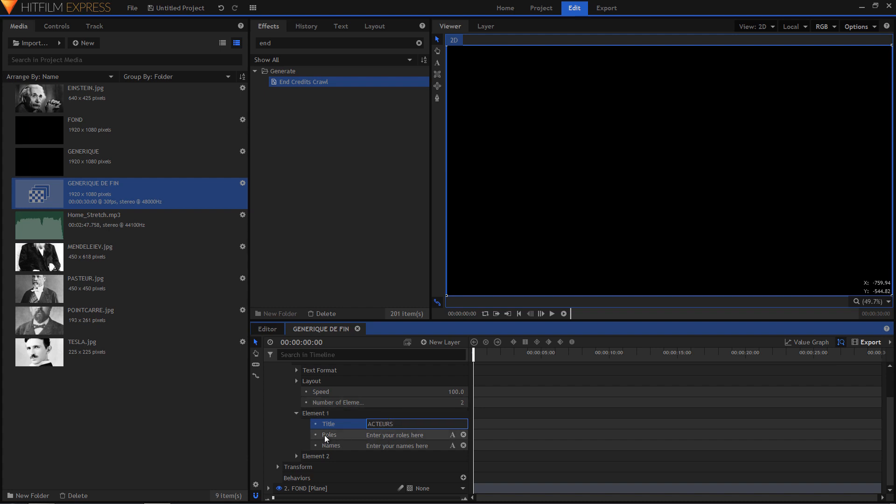
Replace Element 1's placeholder roles with ACTEUR 1, ACTEUR 2 and ACTEUR 3 on separate lines
{"action": "left_click", "coordinate": [452, 435]}
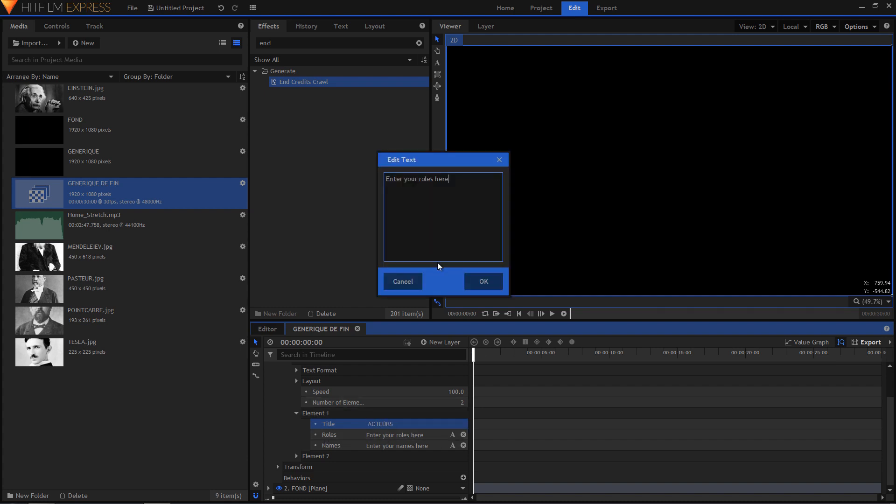
{"action": "key", "text": "ctrl+a"}
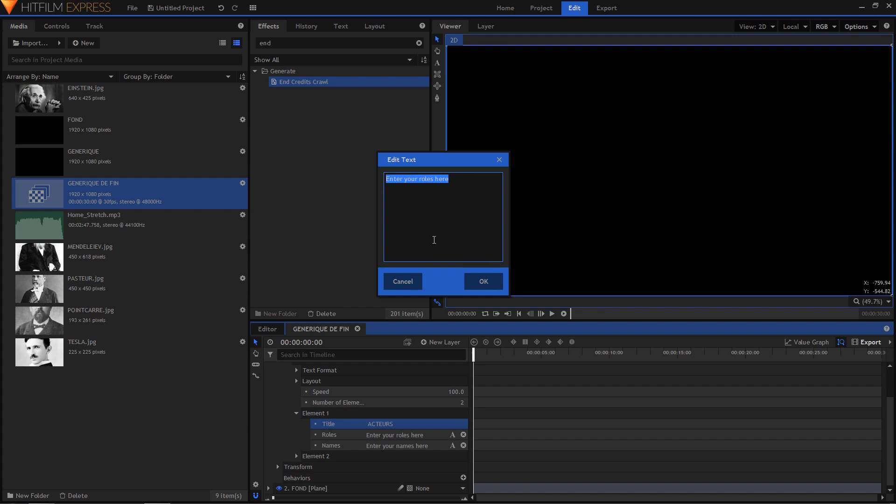
{"action": "type", "text": "ACTEUR 1 "}
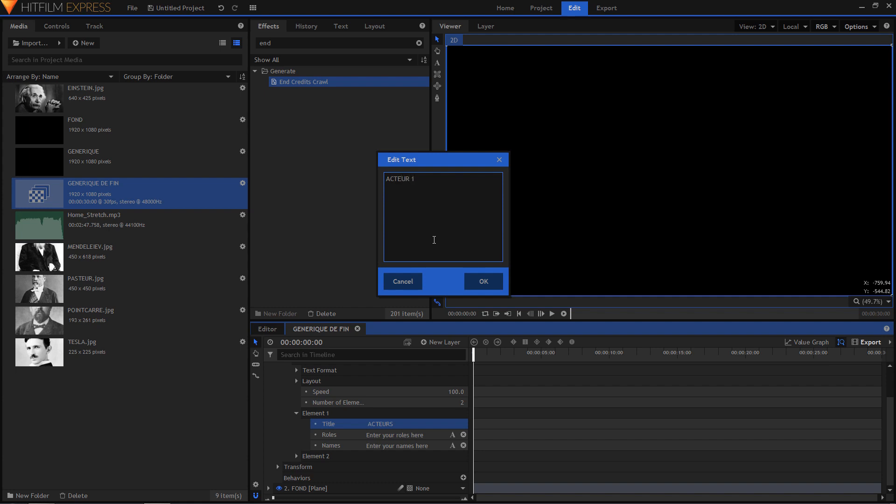
{"action": "type", "text": "ACTEUR 2"}
{"action": "key", "text": "Return"}
{"action": "type", "text": "ACTEUR 3"}
{"action": "left_click", "coordinate": [481, 281]}
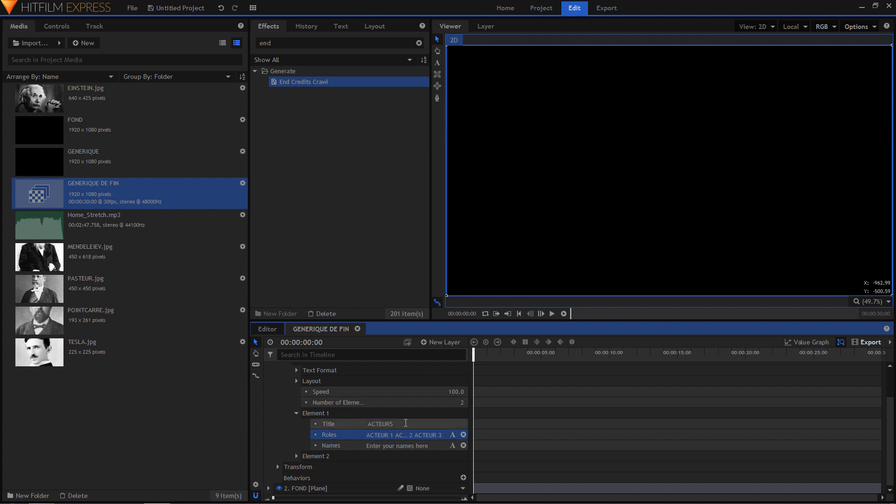
Replace Element 1's placeholder names with the three actors' first names on separate lines
{"action": "left_click", "coordinate": [452, 448]}
{"action": "key", "text": "ctrl+a"}
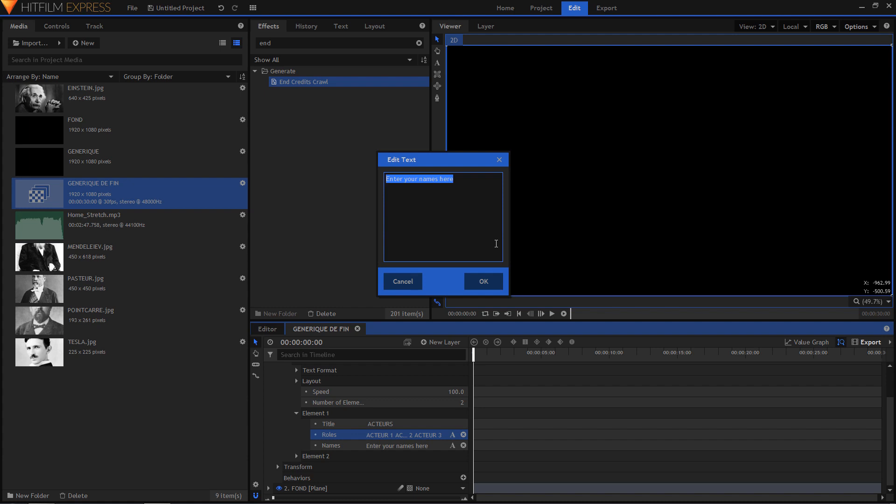
{"action": "type", "text": "ALBERT"}
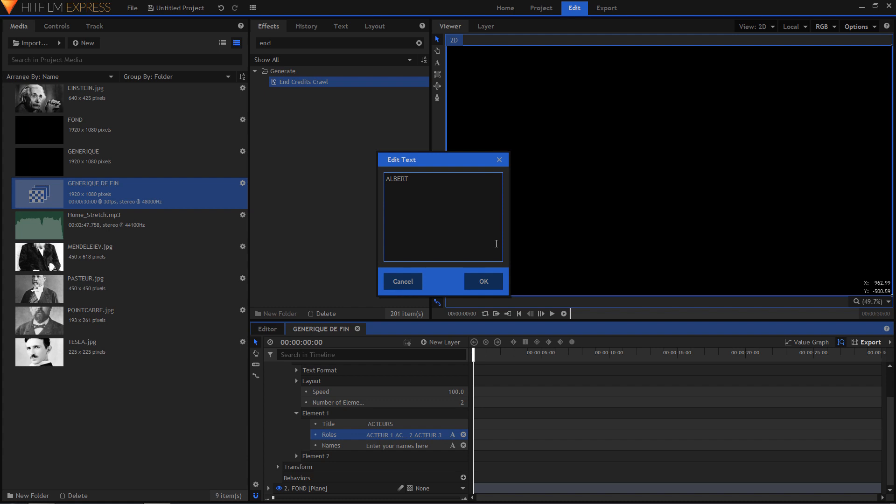
{"action": "key", "text": "Return"}
{"action": "type", "text": "DIMITRI"}
{"action": "key", "text": "Return"}
{"action": "type", "text": "LOUIS"}
{"action": "left_click", "coordinate": [483, 282]}
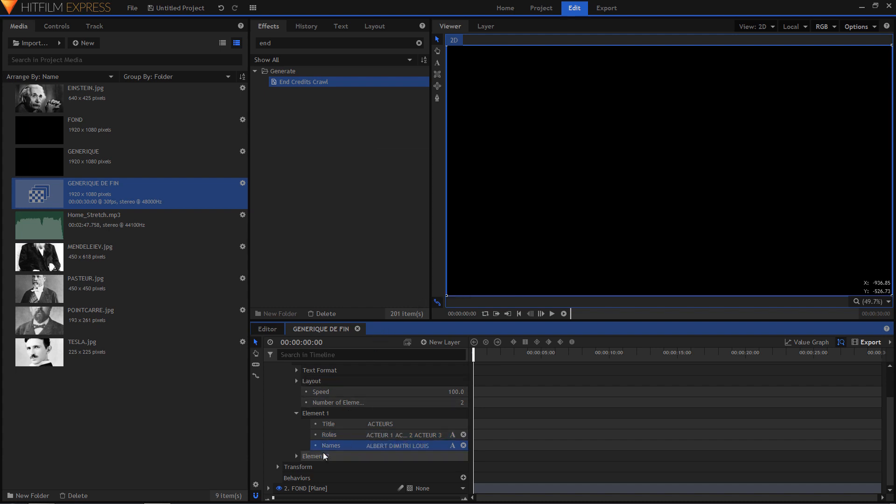
Set the title of Element 2 in the credits crawl to "ET AUSSI..."
{"action": "left_click", "coordinate": [296, 456]}
{"action": "scroll", "coordinate": [376, 450], "scroll_direction": "down", "scroll_amount": 1}
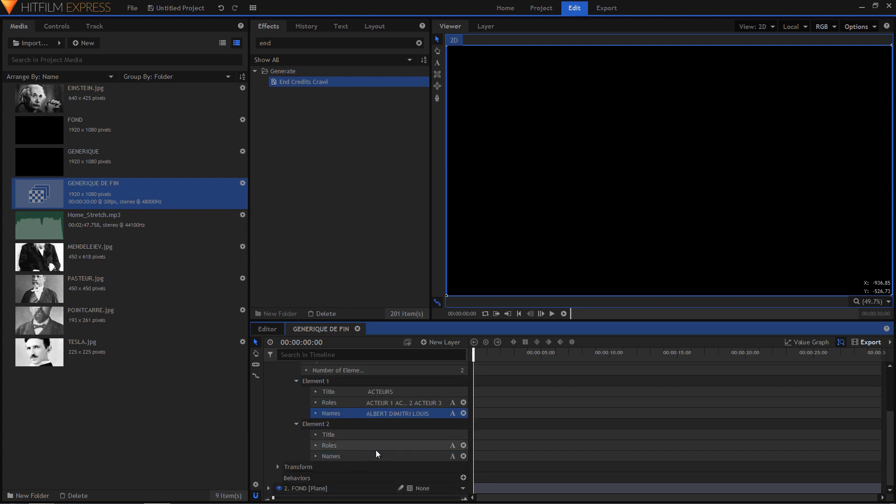
{"action": "left_click", "coordinate": [413, 435]}
{"action": "type", "text": "E"}
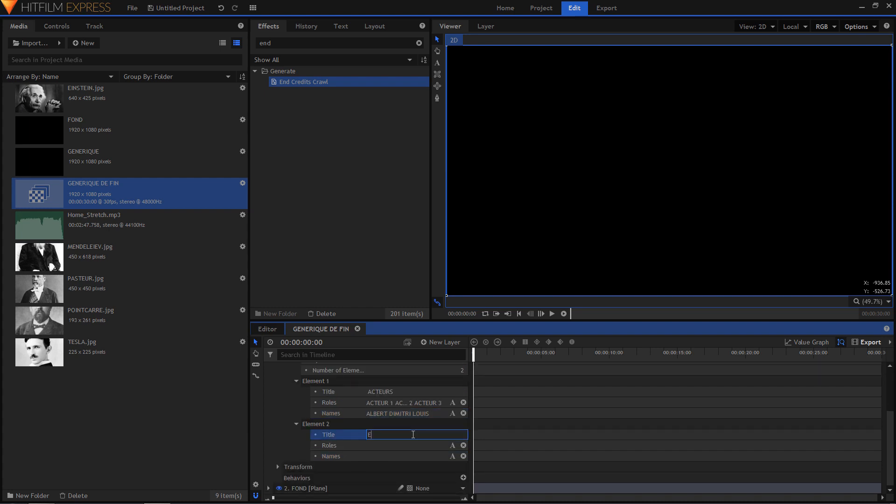
{"action": "type", "text": "T AUSSI..."}
Enter ACTEUR 4 and ACTEUR 5 on separate lines as the roles of Element 2
{"action": "left_click", "coordinate": [452, 445]}
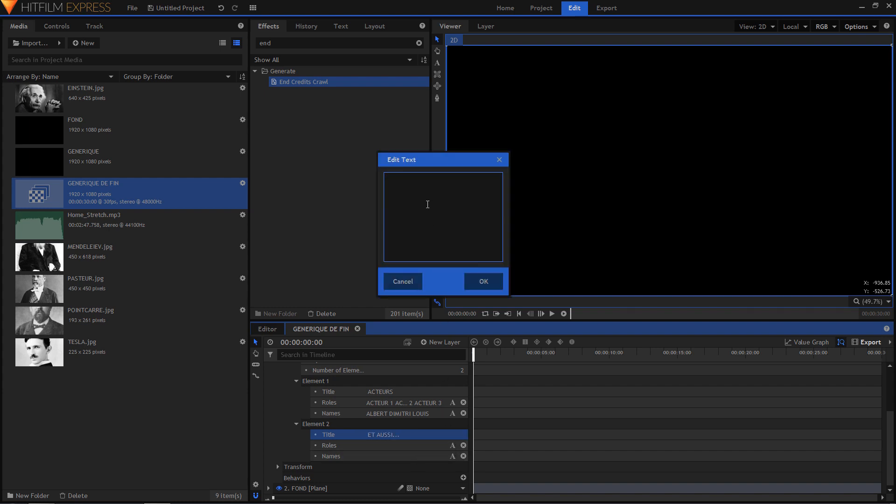
{"action": "type", "text": "ACTEUR 4 "}
{"action": "type", "text": "ACTEUR 5"}
{"action": "left_click", "coordinate": [483, 281]}
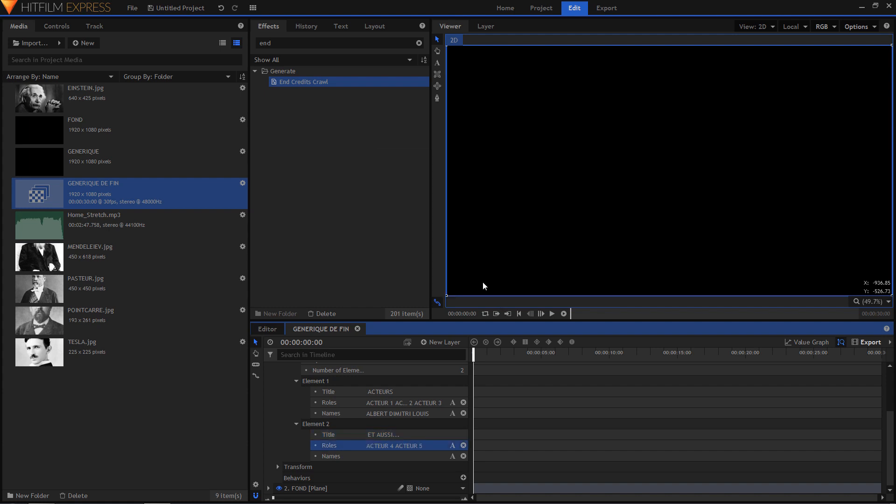
Enter the two remaining actors' first names on separate lines as the names of Element 2, and preview the crawl
{"action": "left_click", "coordinate": [452, 456]}
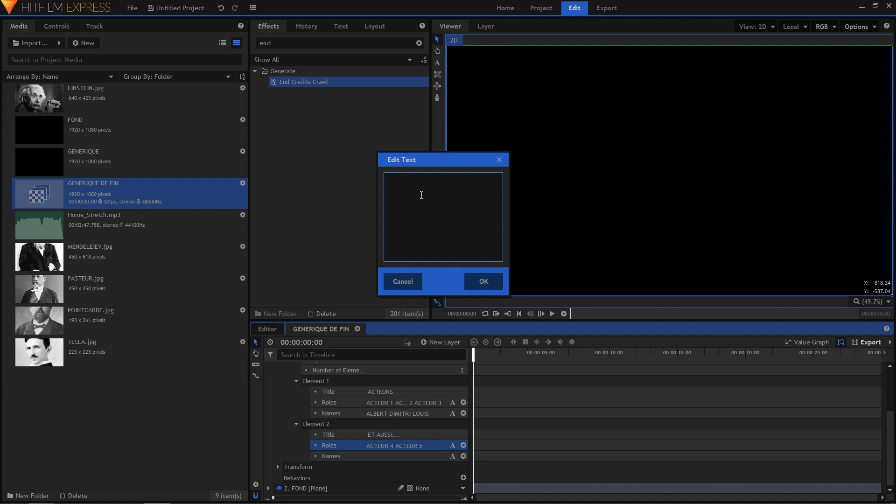
{"action": "type", "text": "HENRI NIKOLA"}
{"action": "left_click", "coordinate": [494, 279]}
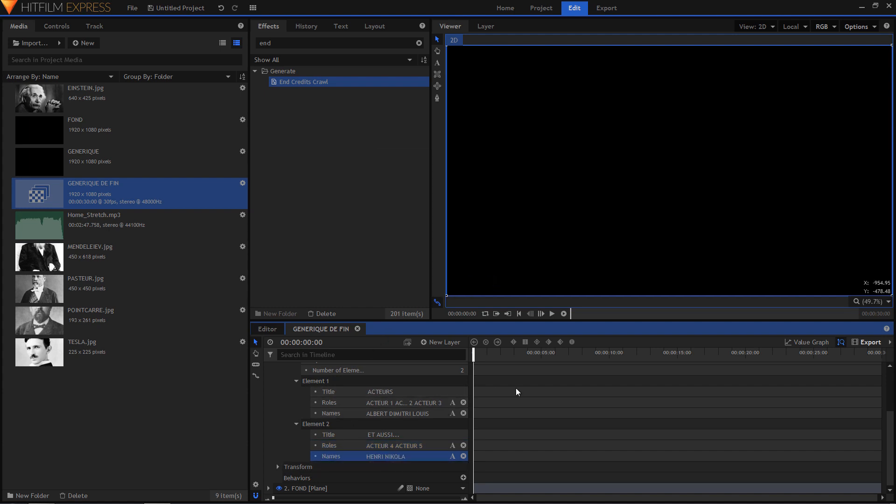
{"action": "key", "text": "space"}
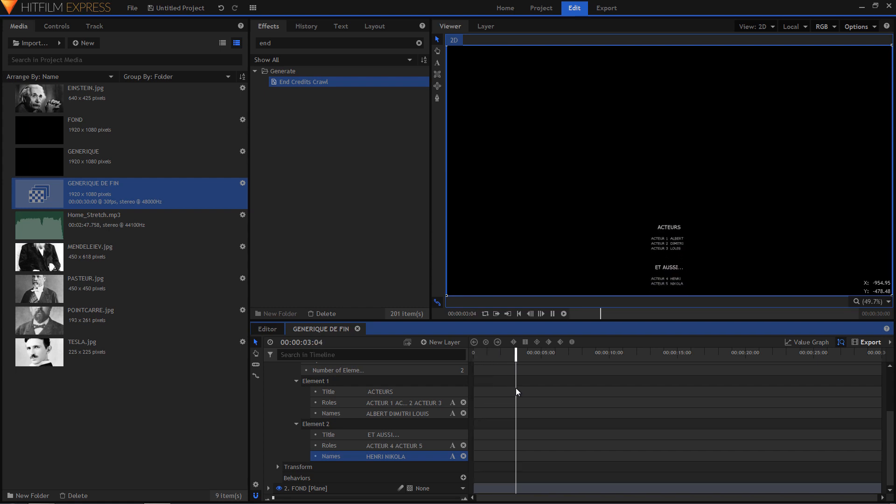
{"action": "key", "text": "space"}
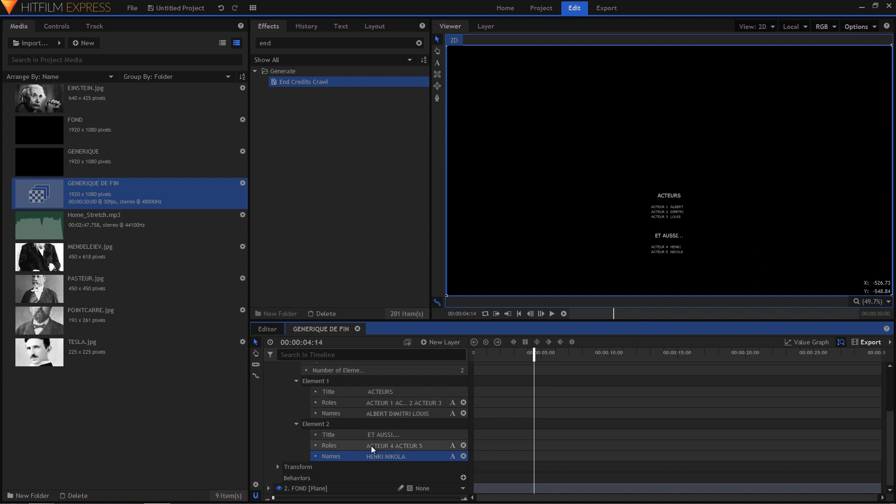
Set the font size of the credit titles to 50 in the crawl's text format
{"action": "scroll", "coordinate": [371, 446], "scroll_direction": "up", "scroll_amount": 2}
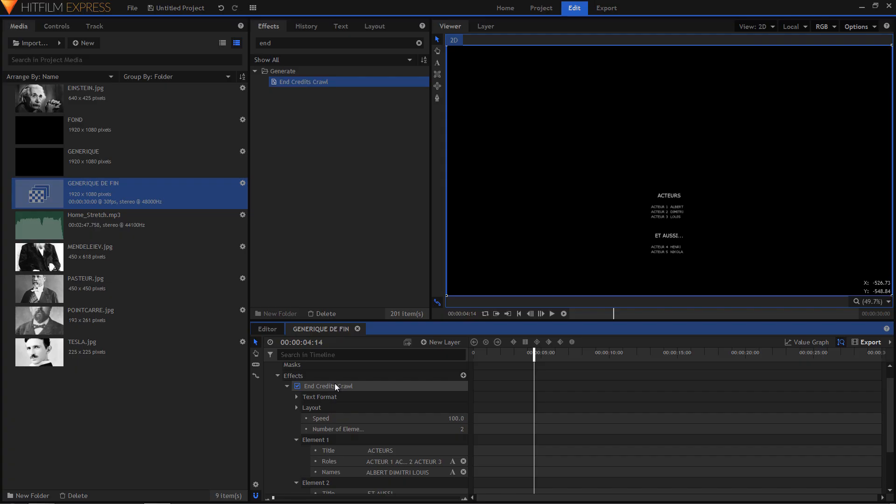
{"action": "left_click", "coordinate": [297, 397]}
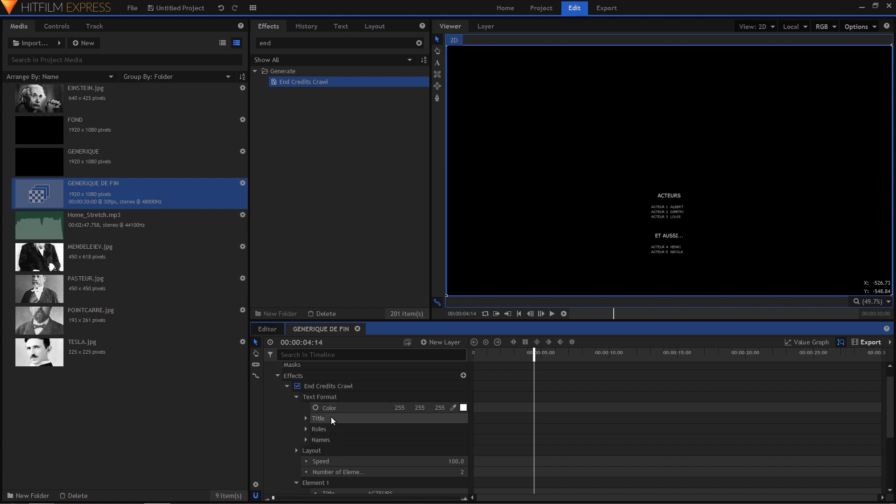
{"action": "left_click", "coordinate": [305, 419]}
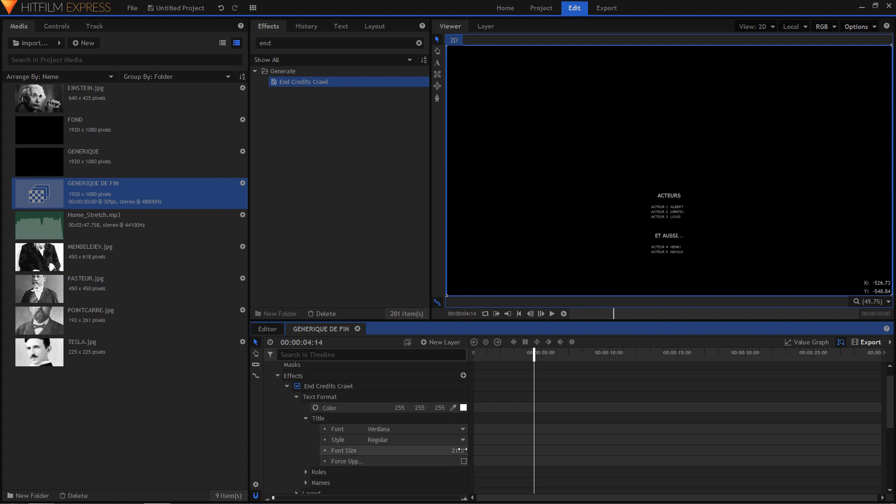
{"action": "left_click", "coordinate": [459, 450]}
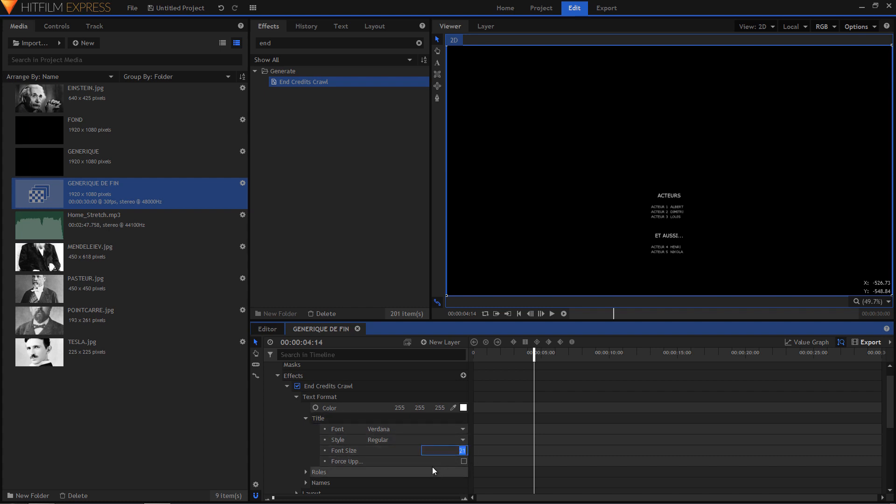
{"action": "type", "text": "50"}
{"action": "key", "text": "Return"}
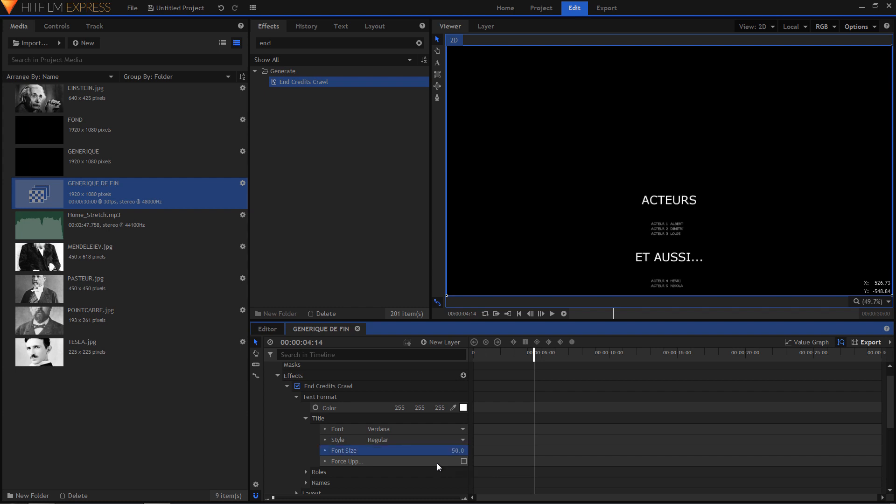
Set the font size of the credit roles to 35
{"action": "scroll", "coordinate": [314, 447], "scroll_direction": "down", "scroll_amount": 1}
{"action": "left_click", "coordinate": [306, 443]}
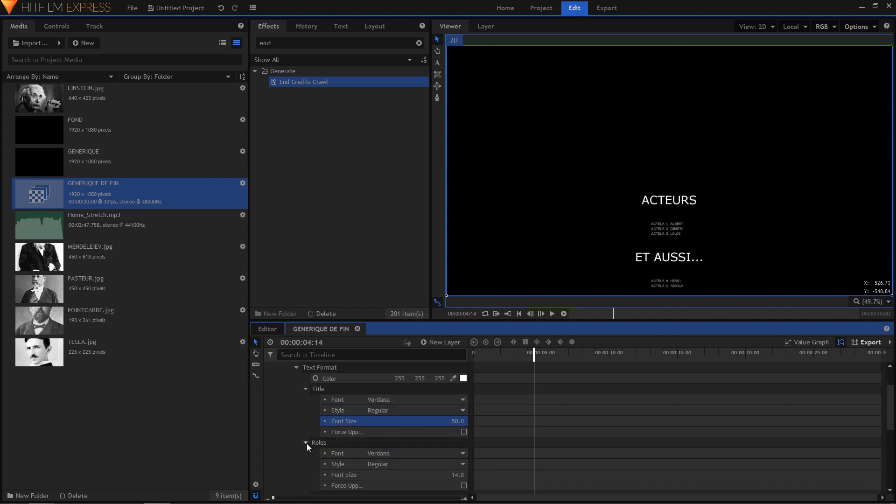
{"action": "scroll", "coordinate": [386, 464], "scroll_direction": "down", "scroll_amount": 1}
{"action": "left_click", "coordinate": [461, 446]}
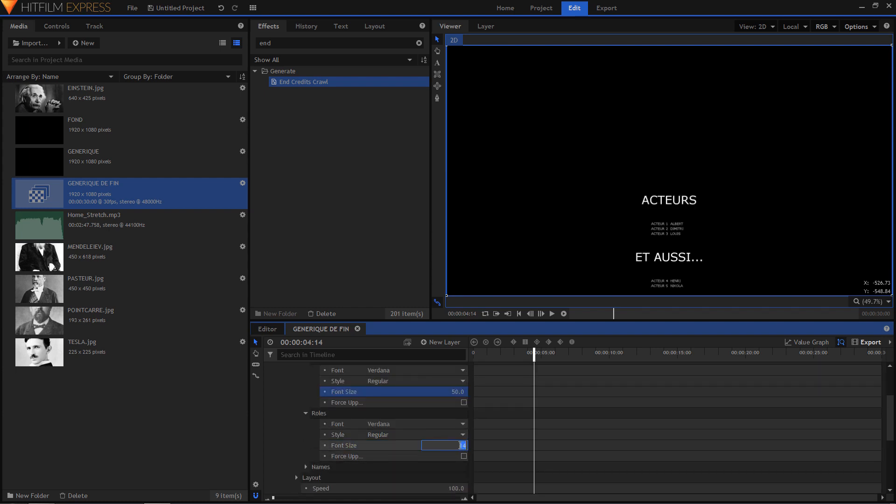
{"action": "type", "text": "35"}
{"action": "key", "text": "Return"}
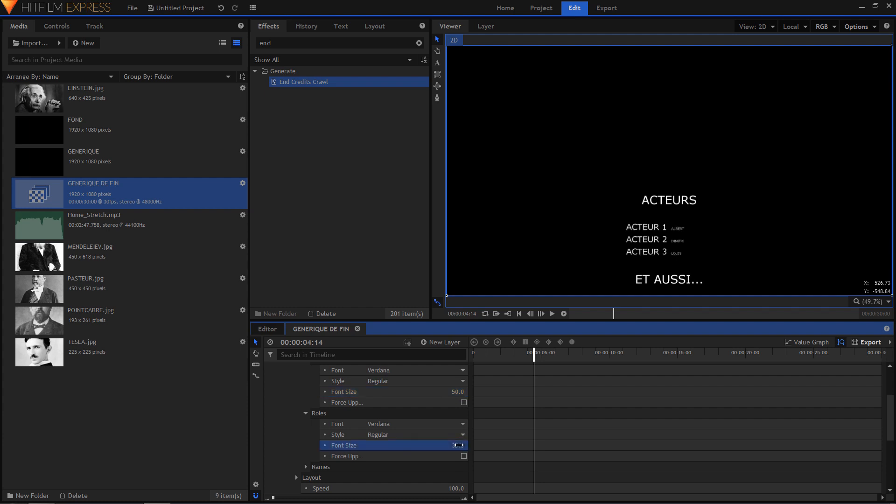
Set the font size of the credit names to 35 and play back the crawl to check it
{"action": "scroll", "coordinate": [326, 435], "scroll_direction": "down", "scroll_amount": 1}
{"action": "left_click", "coordinate": [304, 438]}
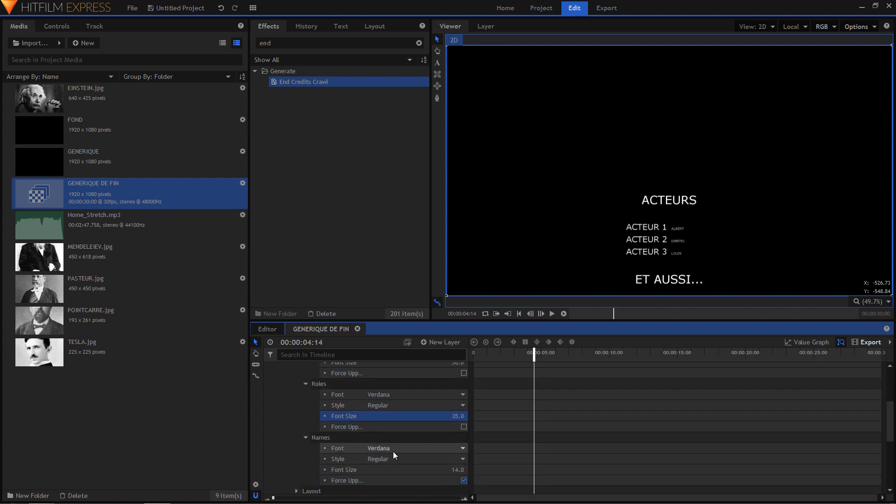
{"action": "left_click", "coordinate": [461, 471]}
{"action": "type", "text": "35"}
{"action": "key", "text": "Return"}
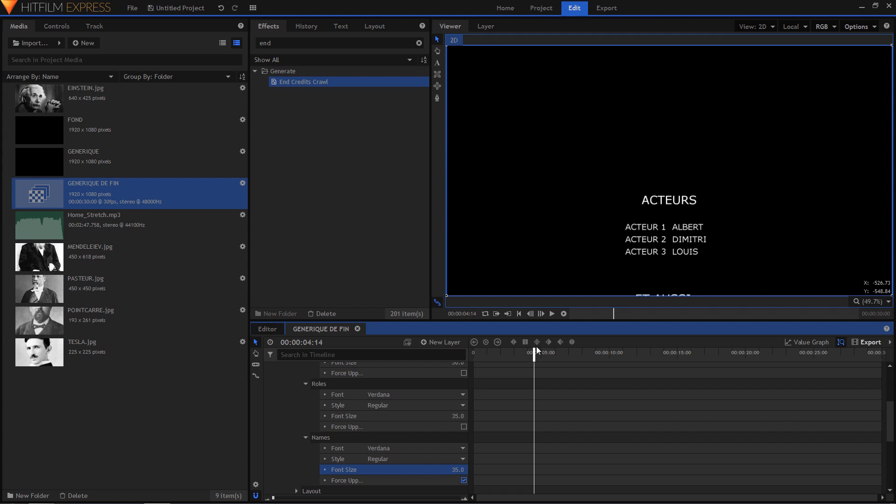
{"action": "key", "text": "space"}
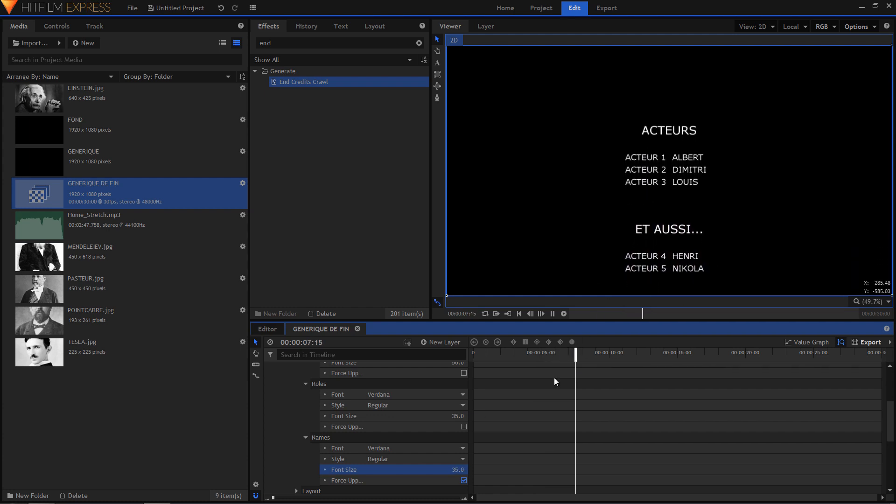
{"action": "key", "text": "space"}
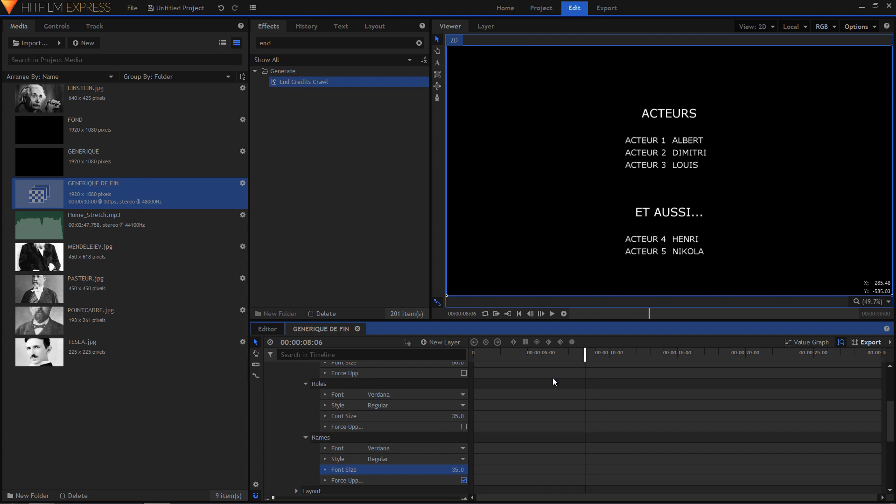
Change the font of the credit titles to Tahoma
{"action": "scroll", "coordinate": [396, 433], "scroll_direction": "up", "scroll_amount": 3}
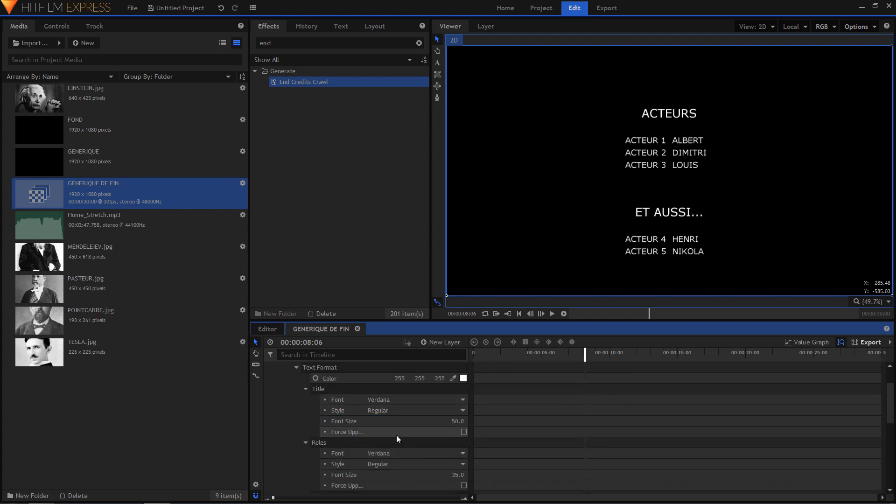
{"action": "left_click", "coordinate": [407, 399]}
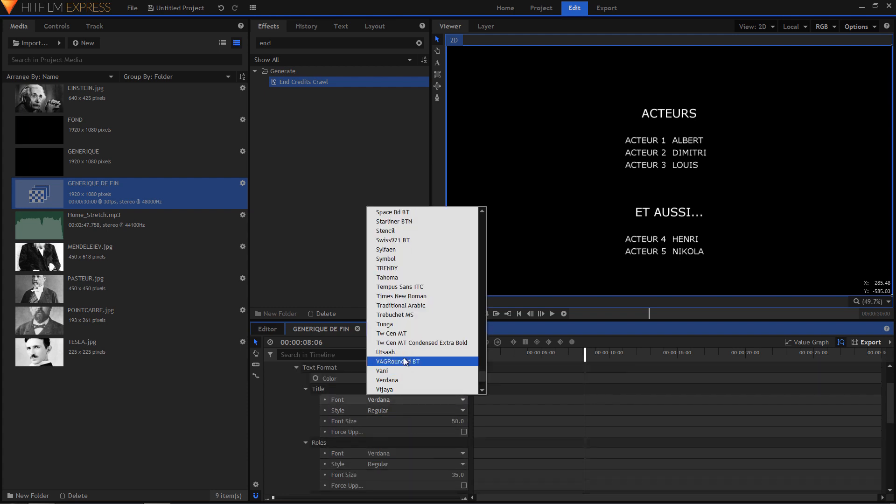
{"action": "left_click", "coordinate": [400, 277]}
{"action": "scroll", "coordinate": [411, 424], "scroll_direction": "down", "scroll_amount": 2}
{"action": "scroll", "coordinate": [401, 425], "scroll_direction": "down", "scroll_amount": 2}
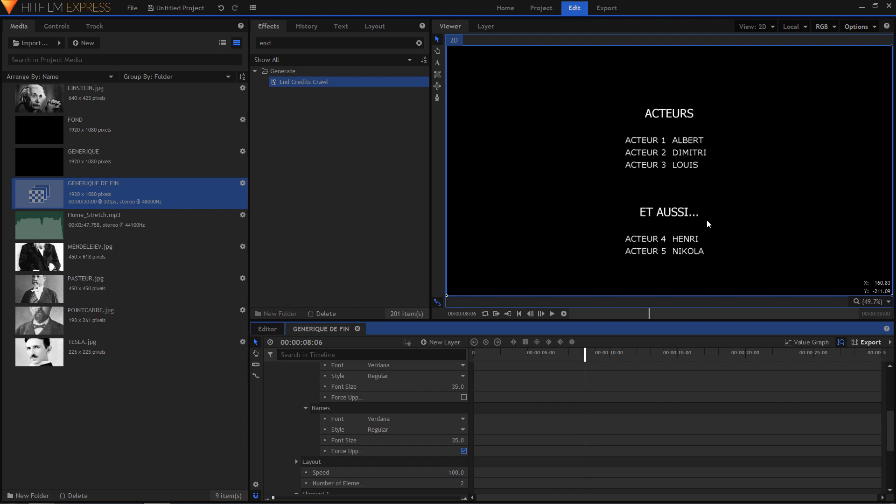
{"action": "scroll", "coordinate": [378, 422], "scroll_direction": "up", "scroll_amount": 3}
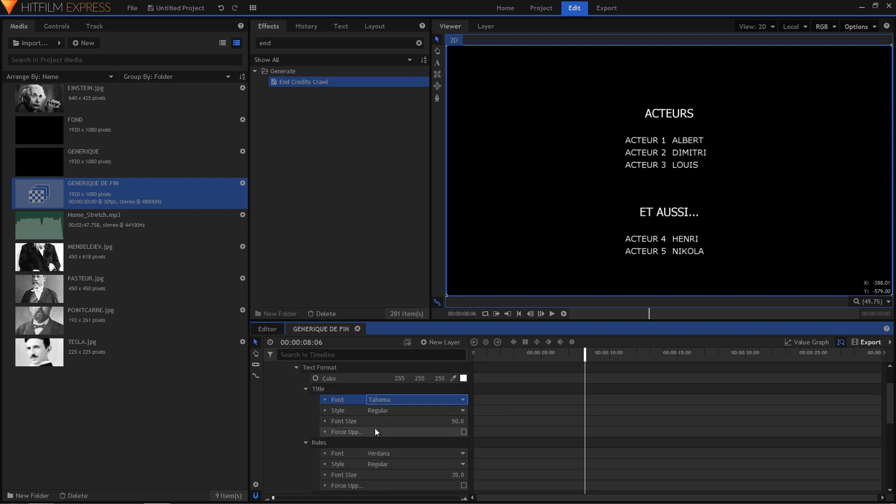
Collapse the End Credits Crawl settings and shift the GENERIQUE layer horizontally to an X position of 446
{"action": "scroll", "coordinate": [374, 428], "scroll_direction": "up", "scroll_amount": 2}
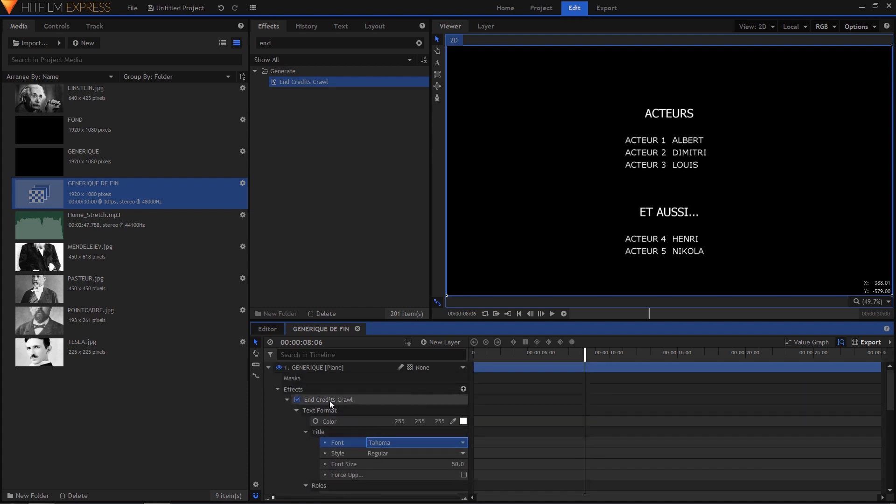
{"action": "left_click", "coordinate": [296, 410]}
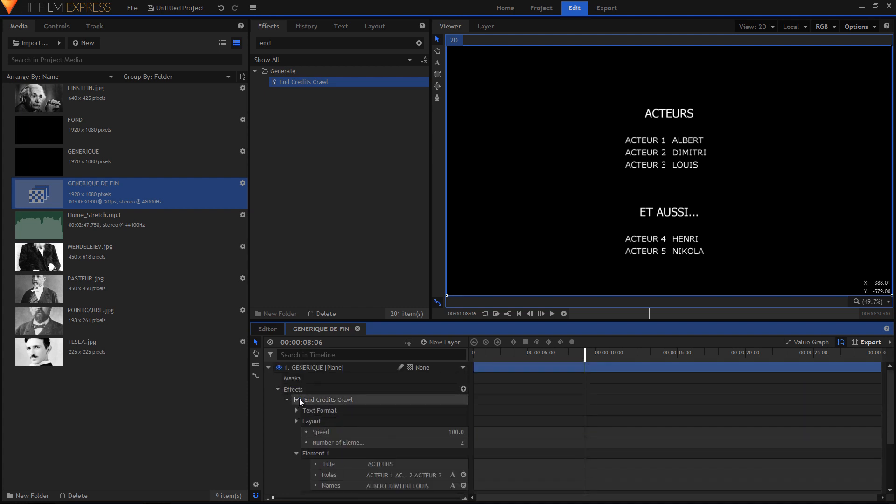
{"action": "left_click", "coordinate": [287, 400]}
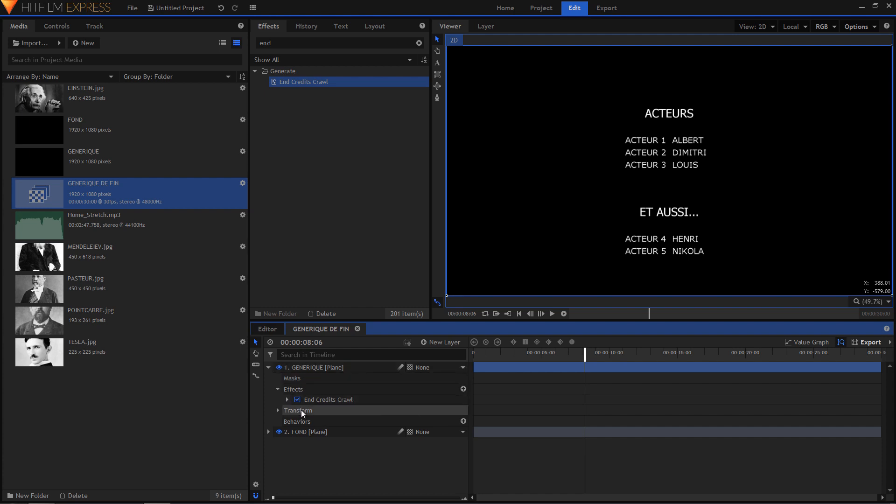
{"action": "left_click", "coordinate": [278, 389]}
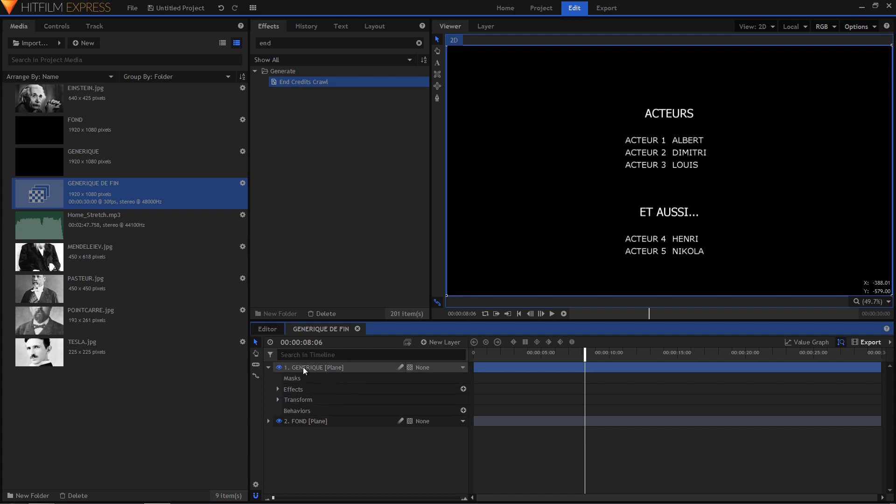
{"action": "left_click", "coordinate": [278, 400]}
{"action": "left_click_drag", "start_coordinate": [446, 432], "coordinate": [653, 431]}
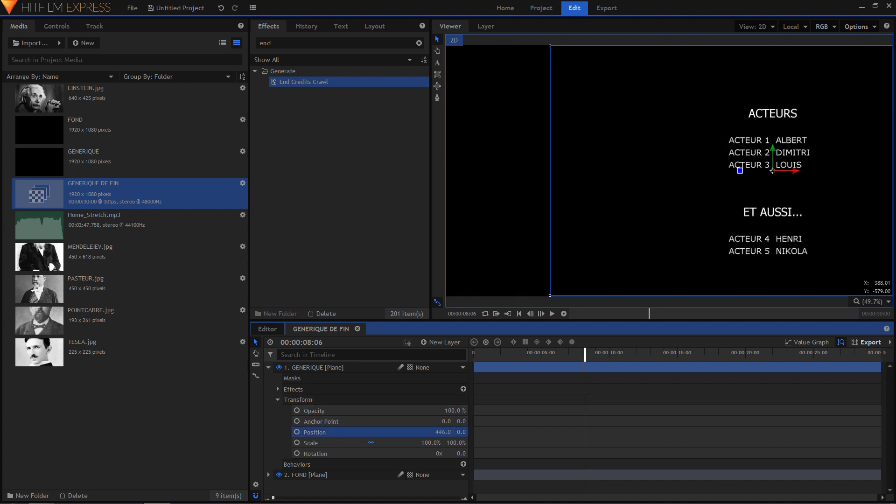
Scale the GENERIQUE layer to 144% and play back the enlarged credits
{"action": "left_click", "coordinate": [431, 443]}
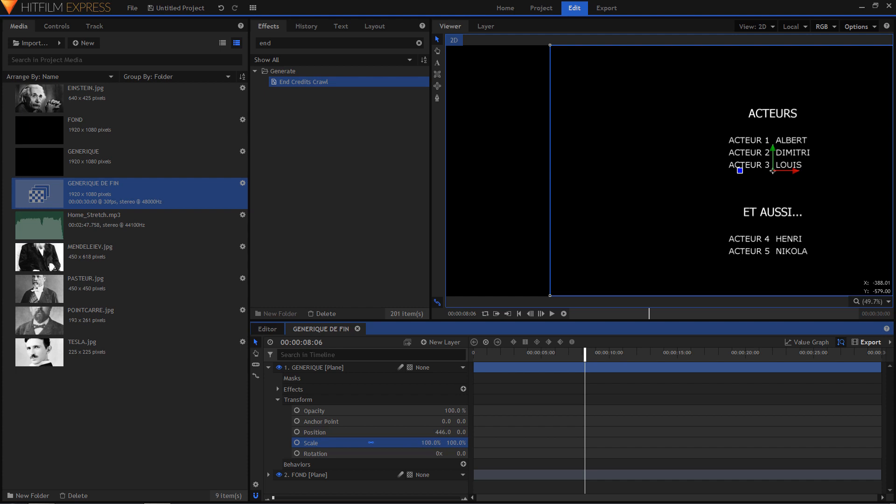
{"action": "left_click_drag", "start_coordinate": [431, 443], "coordinate": [416, 444]}
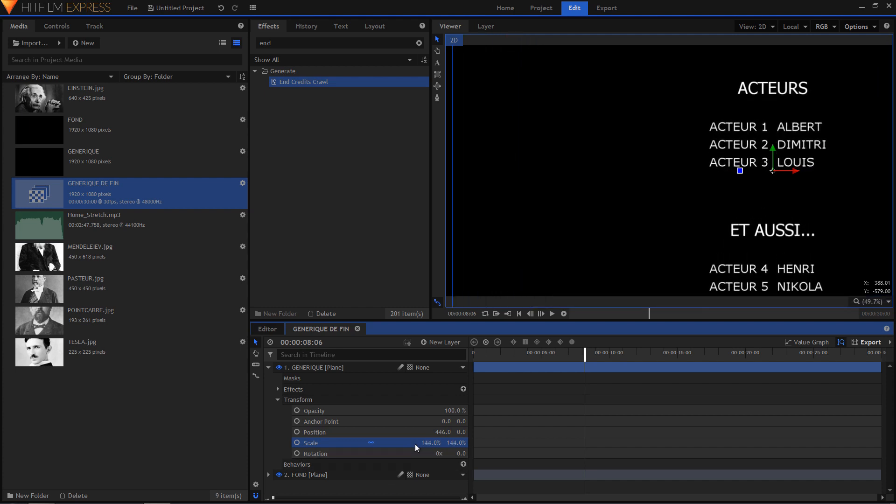
{"action": "left_click_drag", "start_coordinate": [528, 355], "coordinate": [473, 356]}
{"action": "key", "text": "space"}
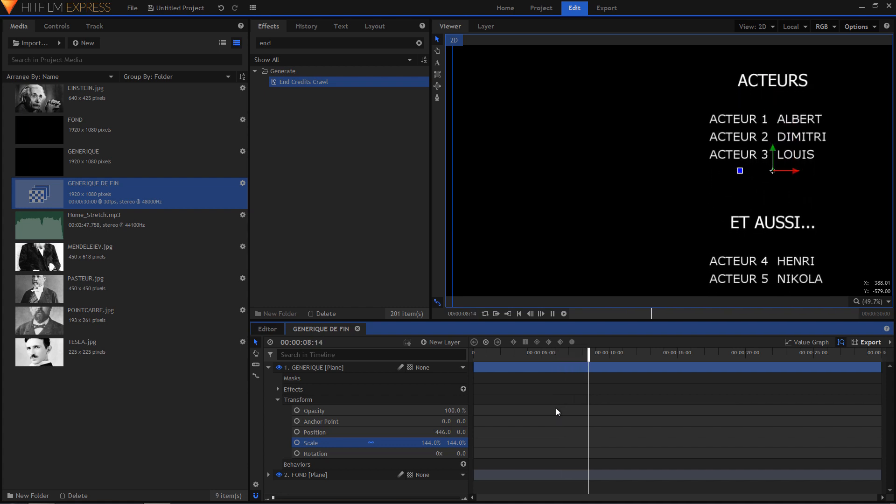
{"action": "key", "text": "space"}
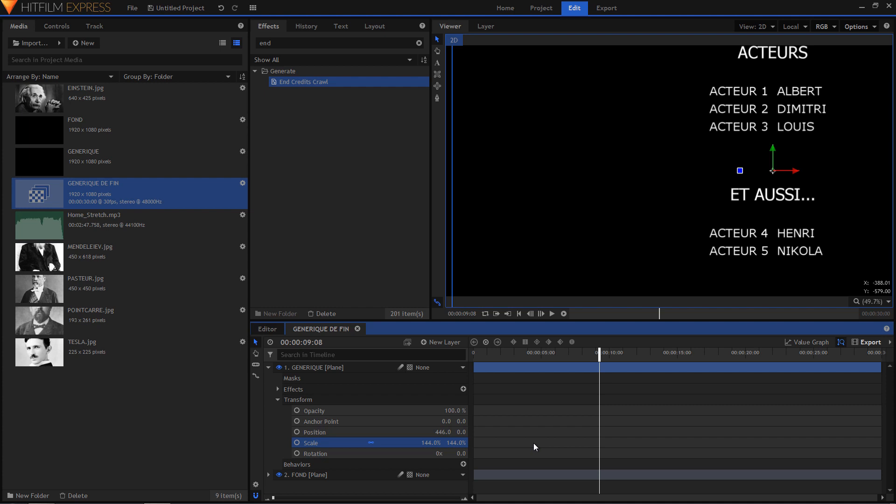
Add the portraits EINSTEIN, MENDELEIEV, PASTEUR, POINTCARRE and TESLA to the composite shot as layers above GENERIQUE, and move the playhead to 00:00:08:09
{"action": "left_click", "coordinate": [269, 368]}
{"action": "left_click", "coordinate": [77, 105]}
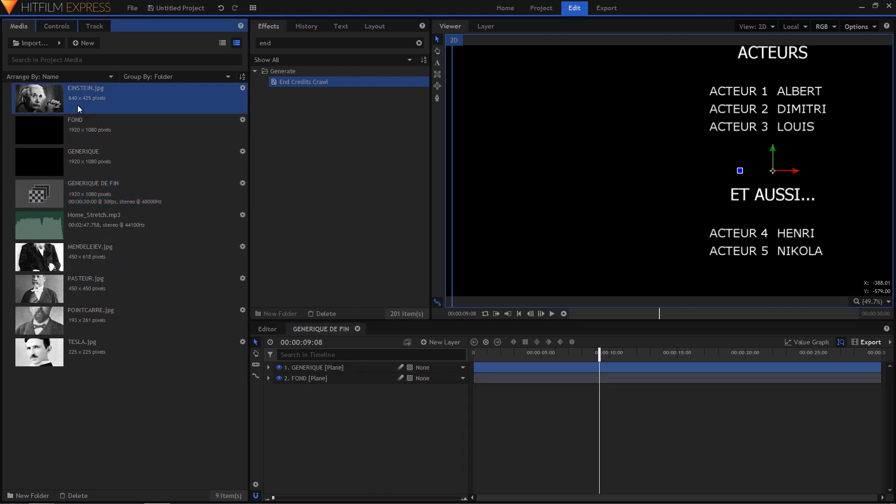
{"action": "left_click", "coordinate": [94, 250], "text": "ctrl"}
{"action": "left_click", "coordinate": [89, 288], "text": "ctrl"}
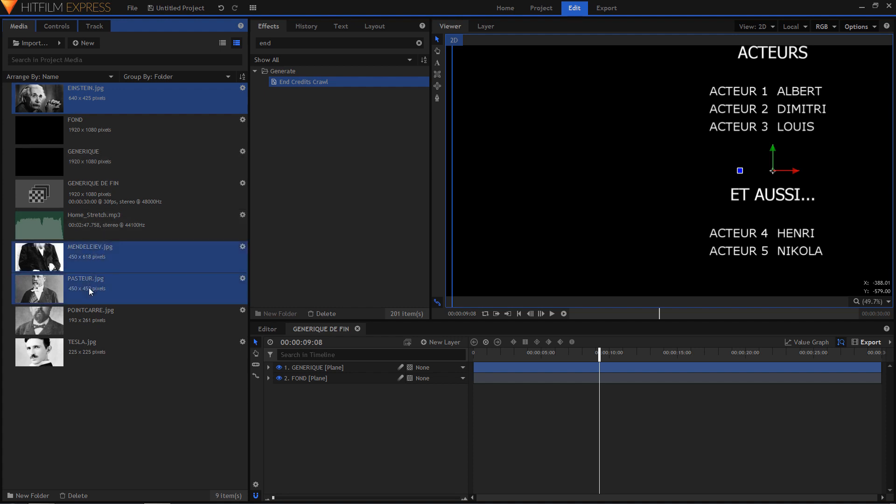
{"action": "left_click", "coordinate": [88, 319], "text": "ctrl"}
{"action": "left_click", "coordinate": [89, 352], "text": "ctrl"}
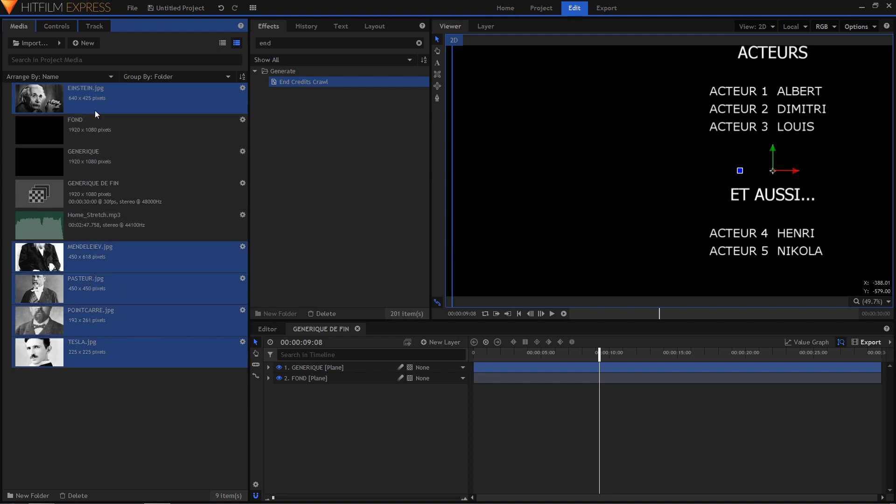
{"action": "left_click_drag", "start_coordinate": [88, 91], "coordinate": [326, 421]}
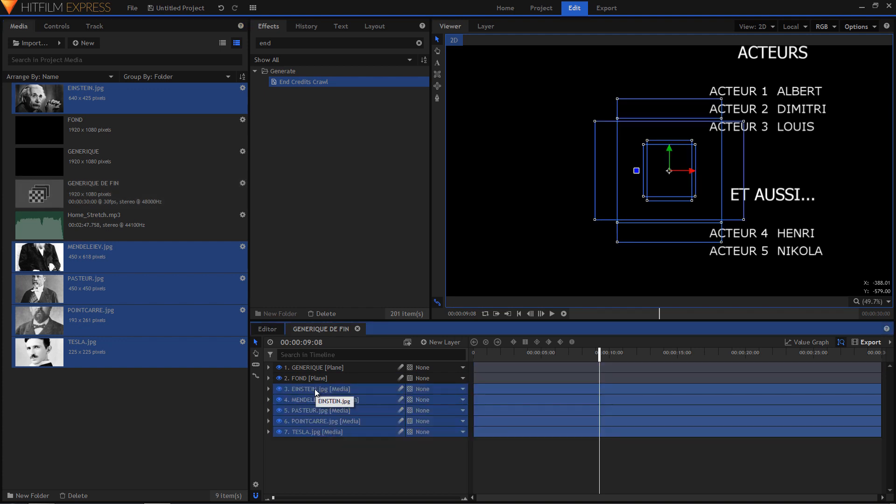
{"action": "left_click_drag", "start_coordinate": [315, 389], "coordinate": [311, 365]}
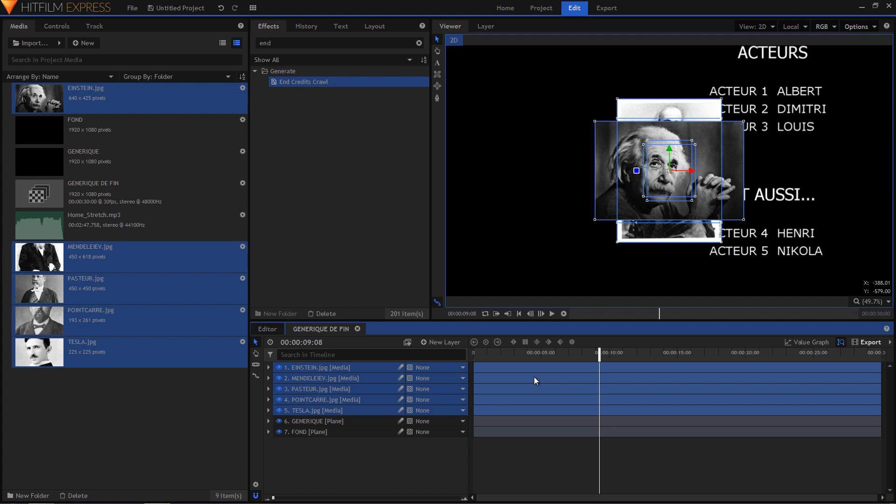
{"action": "left_click_drag", "start_coordinate": [504, 355], "coordinate": [586, 359]}
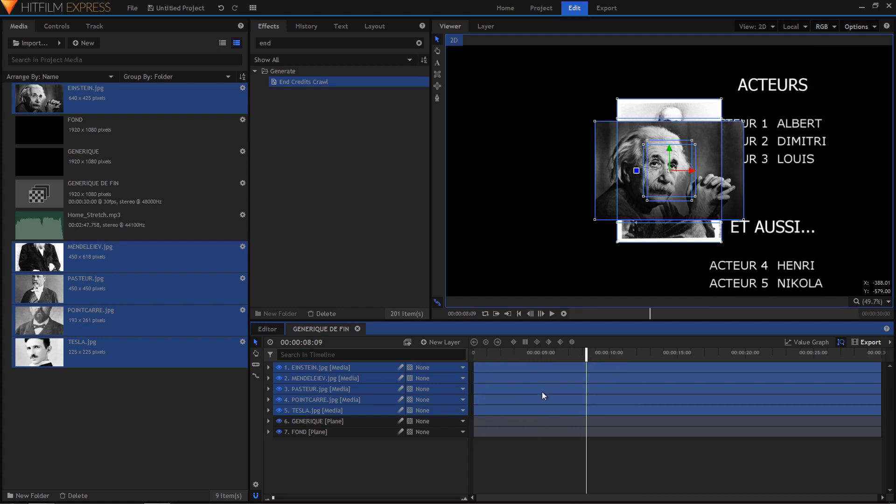
Set the duration of the five selected portrait layers to 00:00:03:00 and play the composite shot from the start
{"action": "right_click", "coordinate": [521, 371]}
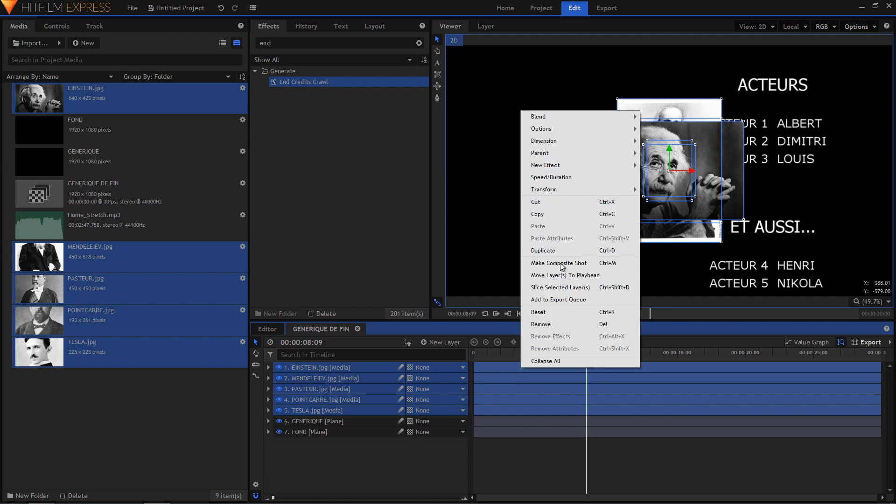
{"action": "left_click", "coordinate": [561, 179]}
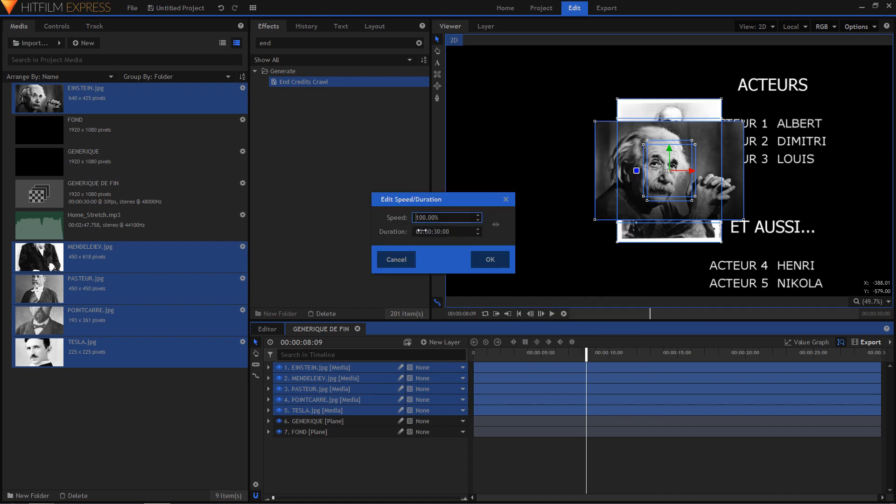
{"action": "left_click", "coordinate": [439, 232]}
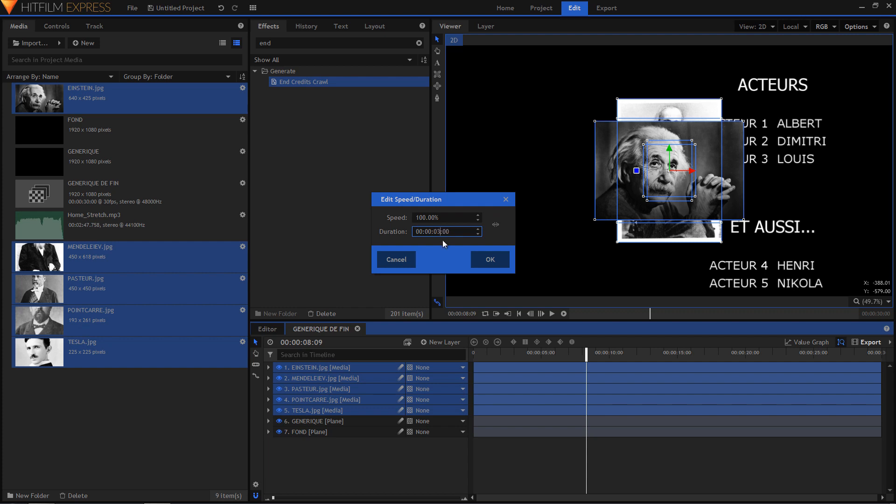
{"action": "left_click", "coordinate": [490, 260]}
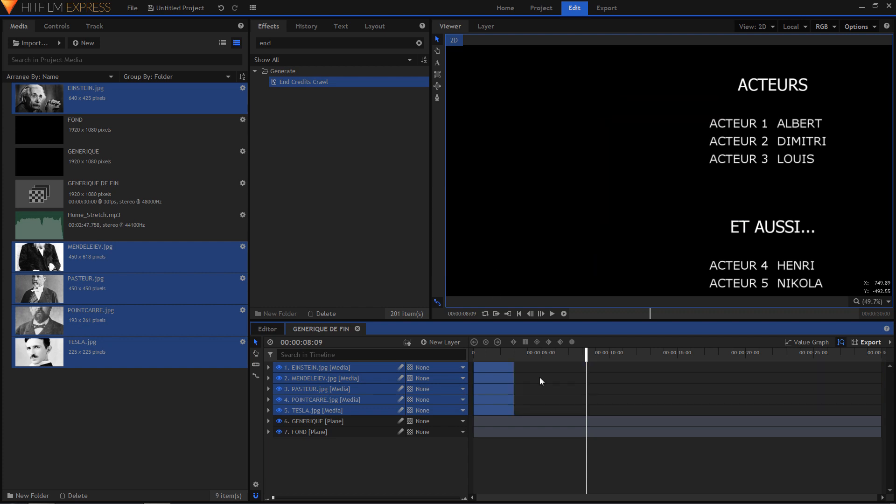
{"action": "left_click_drag", "start_coordinate": [491, 354], "coordinate": [458, 353]}
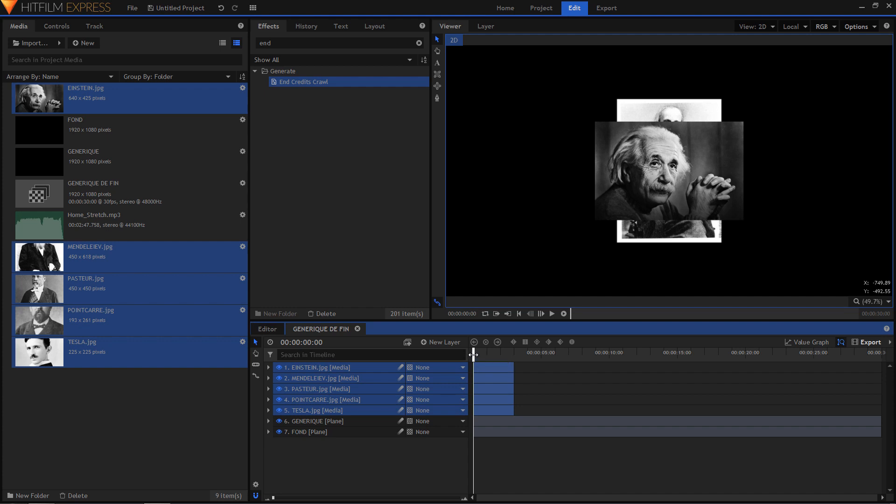
{"action": "key", "text": "space"}
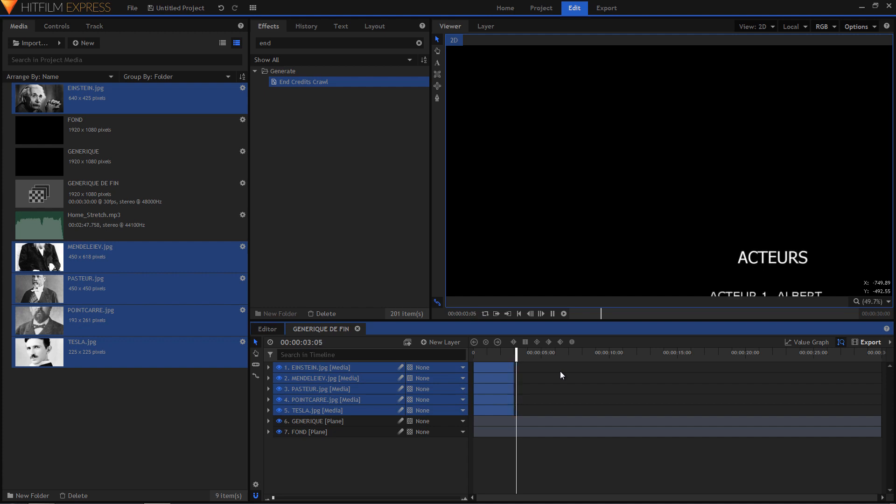
{"action": "key", "text": "space"}
Stagger the MENDELEIEV, PASTEUR, POINTCARRE and TESLA clips end to end after EINSTEIN, each starting where the previous portrait ends
{"action": "left_click", "coordinate": [539, 379]}
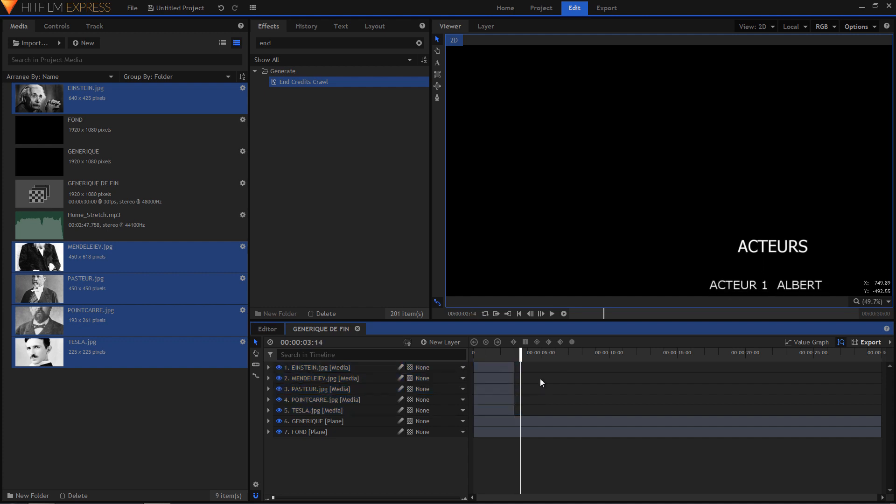
{"action": "left_click", "coordinate": [493, 377]}
{"action": "left_click_drag", "start_coordinate": [487, 378], "coordinate": [569, 392]}
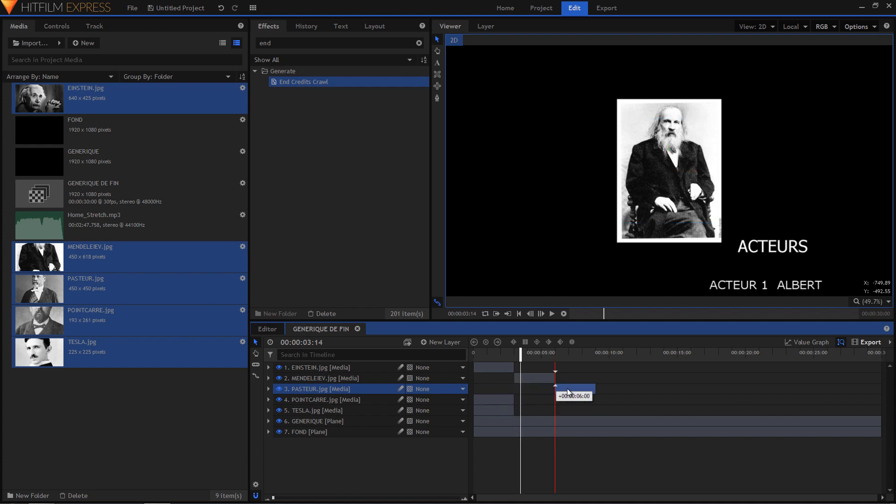
{"action": "left_click", "coordinate": [502, 397]}
{"action": "left_click_drag", "start_coordinate": [481, 398], "coordinate": [603, 397]}
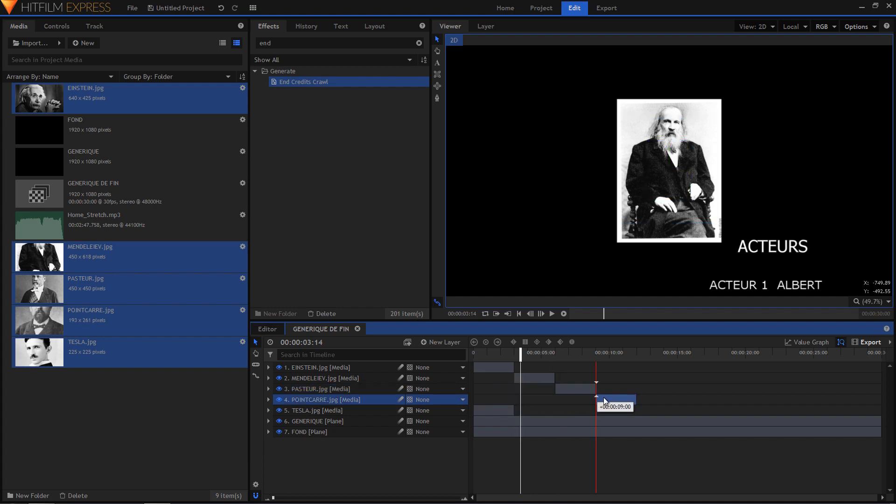
{"action": "left_click", "coordinate": [492, 410]}
{"action": "left_click_drag", "start_coordinate": [478, 408], "coordinate": [642, 400]}
Shift the EINSTEIN portrait to an X position of -398 and scale it to 136%
{"action": "left_click", "coordinate": [492, 352]}
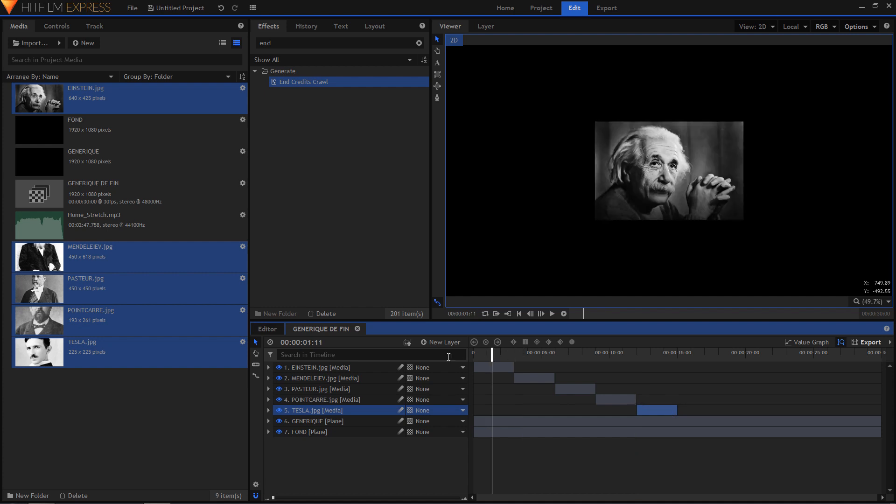
{"action": "left_click", "coordinate": [269, 368]}
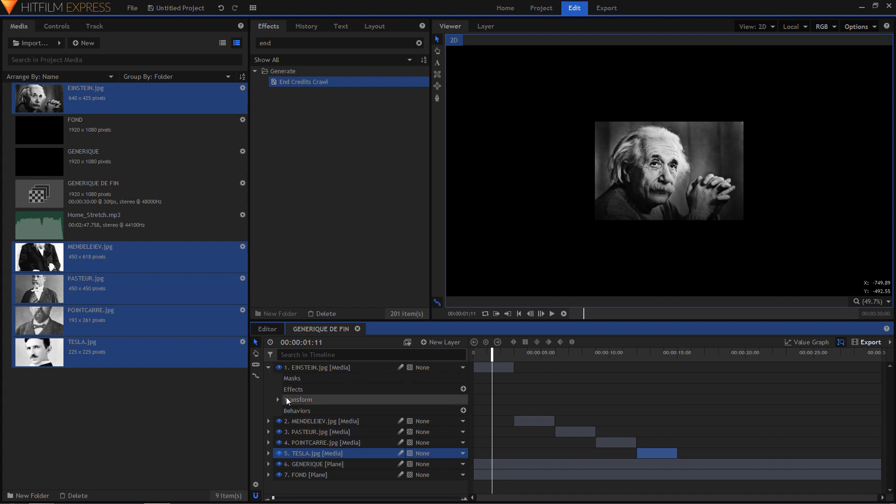
{"action": "left_click", "coordinate": [278, 400]}
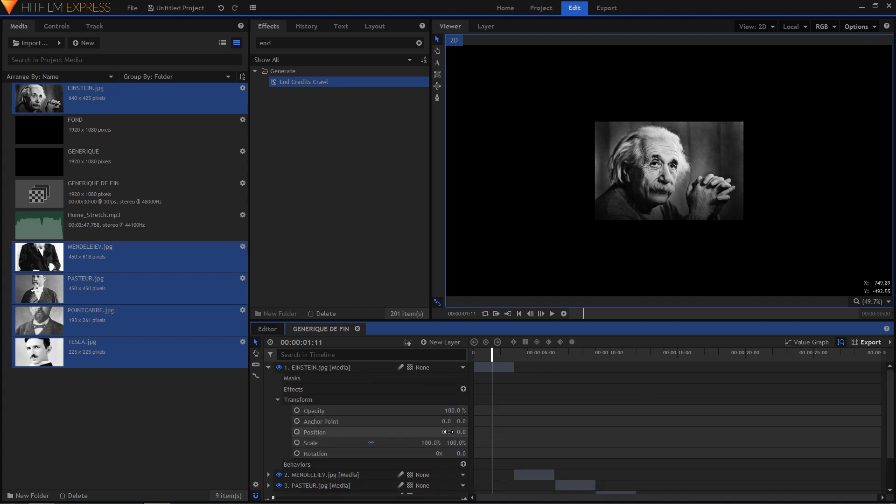
{"action": "left_click_drag", "start_coordinate": [447, 432], "coordinate": [354, 432]}
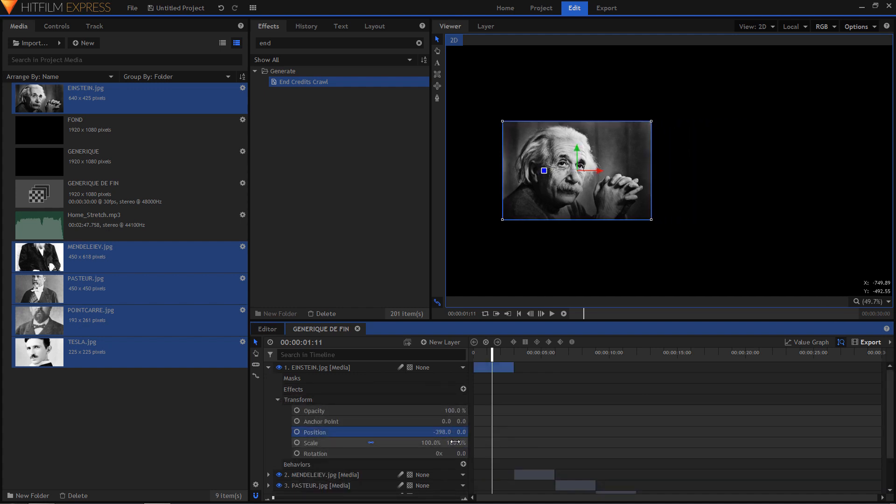
{"action": "left_click_drag", "start_coordinate": [455, 442], "coordinate": [468, 446]}
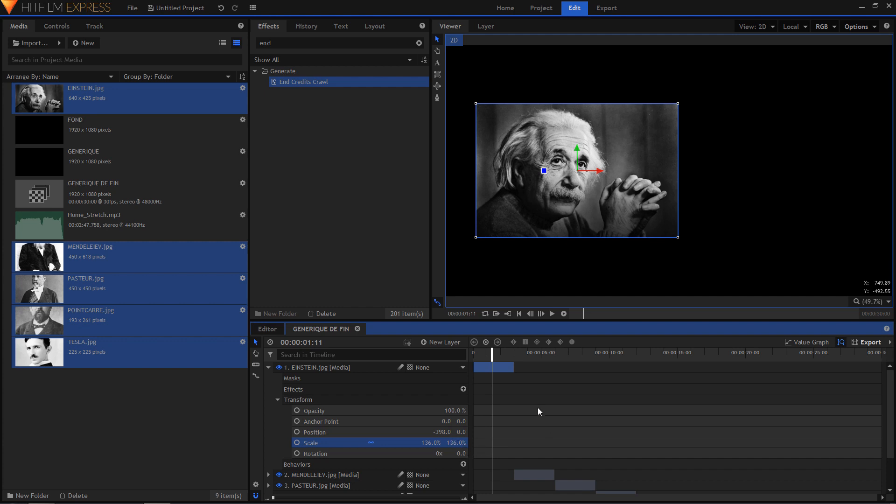
Go to 00:00:04:14, shift the MENDELEIEV portrait to an X position of -484 and scale it to 131%
{"action": "left_click", "coordinate": [534, 353]}
{"action": "left_click", "coordinate": [269, 368]}
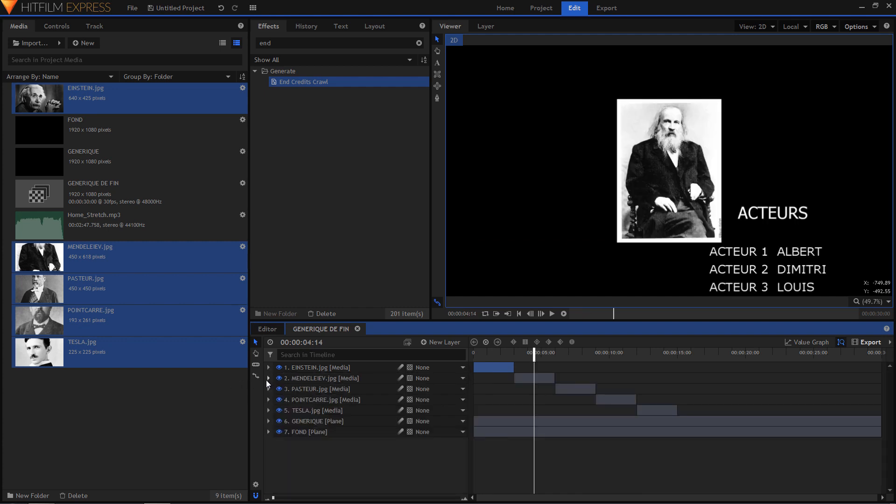
{"action": "left_click", "coordinate": [268, 378]}
{"action": "left_click", "coordinate": [278, 410]}
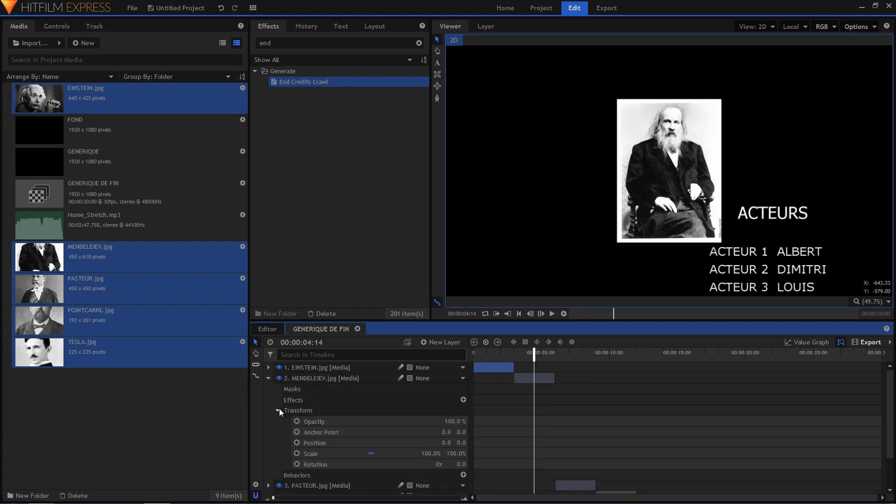
{"action": "left_click_drag", "start_coordinate": [447, 442], "coordinate": [334, 442]}
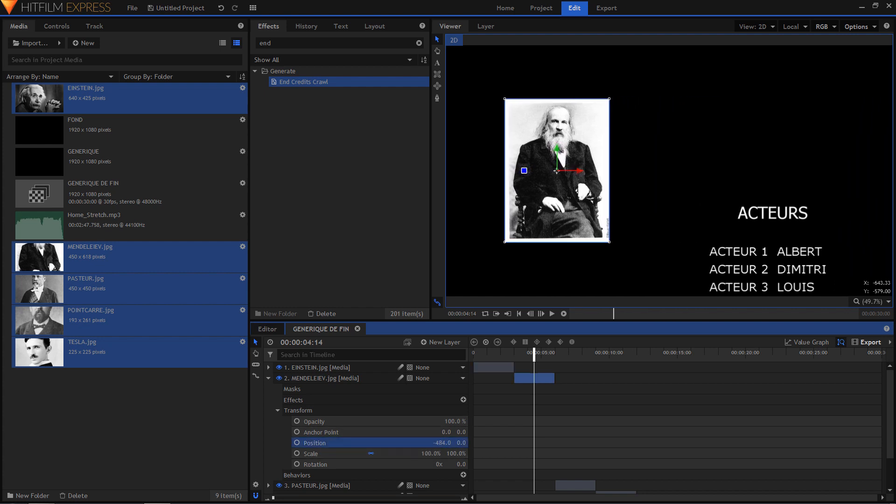
{"action": "left_click_drag", "start_coordinate": [459, 454], "coordinate": [474, 453]}
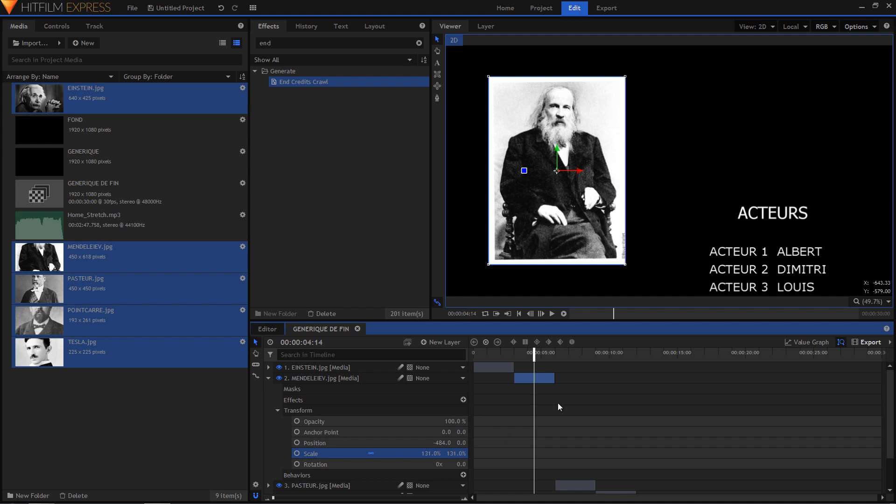
{"action": "left_click", "coordinate": [269, 378]}
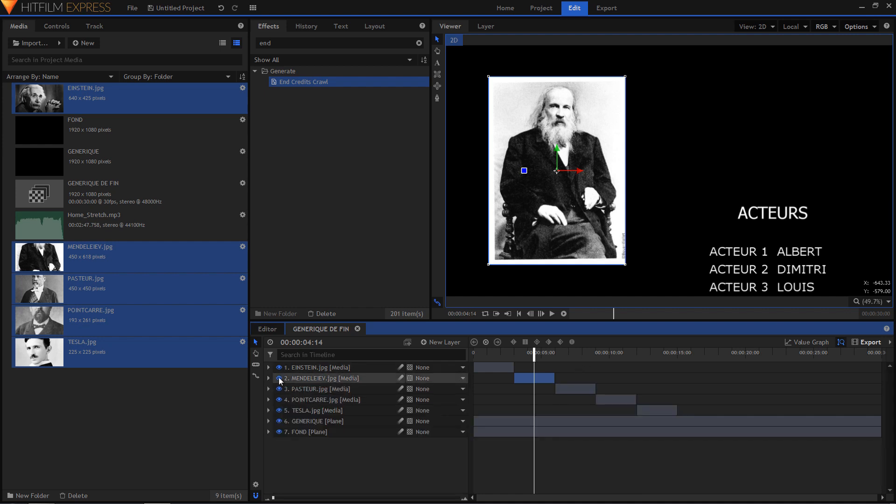
Go to 00:00:07:14, shift the PASTEUR portrait to an X position of -417 and scale it to 164%
{"action": "left_click", "coordinate": [575, 353]}
{"action": "left_click", "coordinate": [268, 389]}
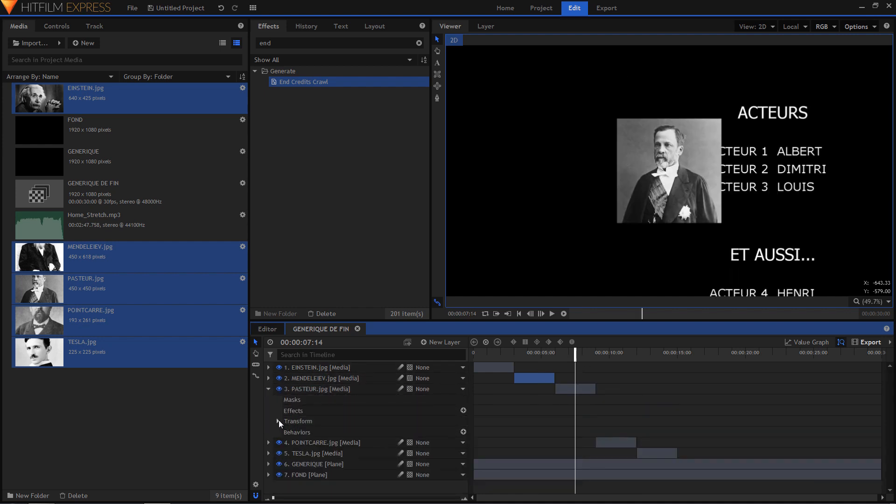
{"action": "left_click", "coordinate": [278, 421]}
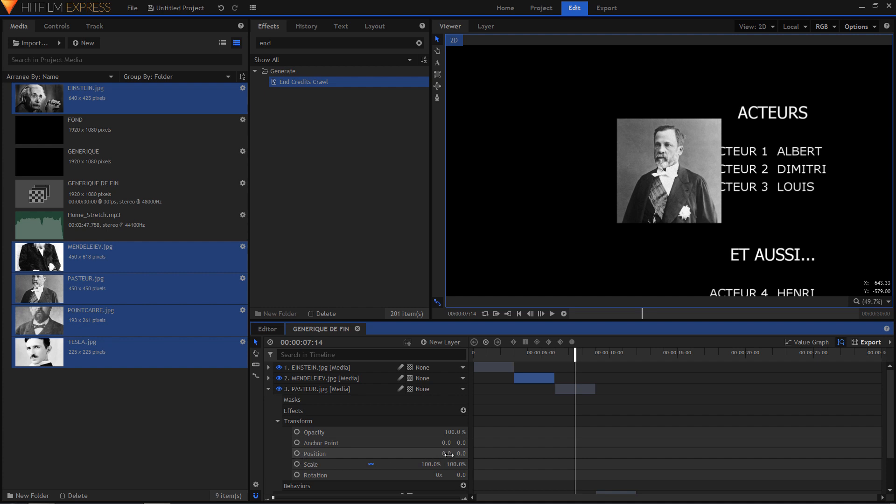
{"action": "left_click_drag", "start_coordinate": [449, 454], "coordinate": [472, 458]}
Go to 00:00:10:25, shift the POINTCARRE portrait horizontally away from the credits and enlarge it to match the other portraits
{"action": "left_click", "coordinate": [621, 353]}
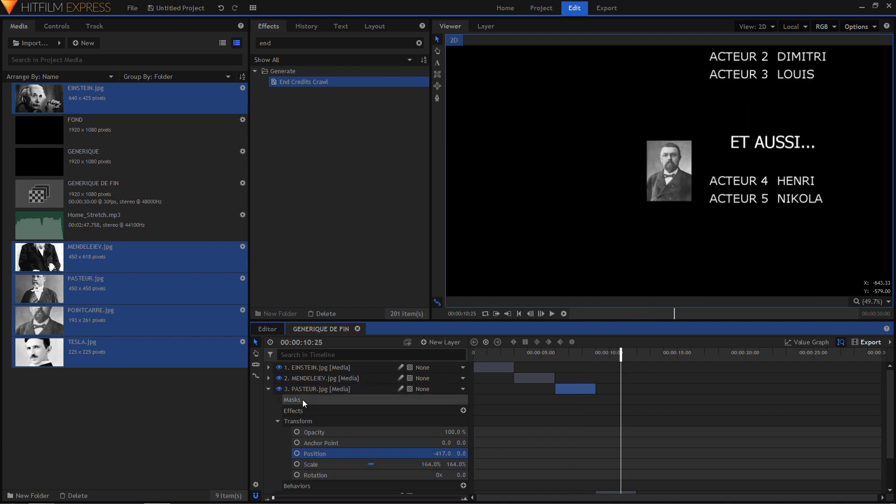
{"action": "left_click", "coordinate": [270, 389]}
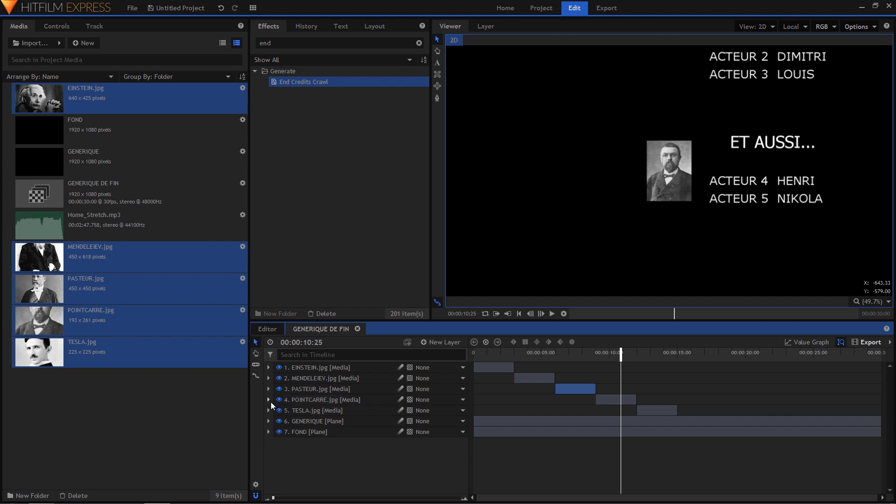
{"action": "left_click", "coordinate": [269, 400]}
{"action": "left_click", "coordinate": [278, 433]}
{"action": "scroll", "coordinate": [324, 443], "scroll_direction": "down", "scroll_amount": 1}
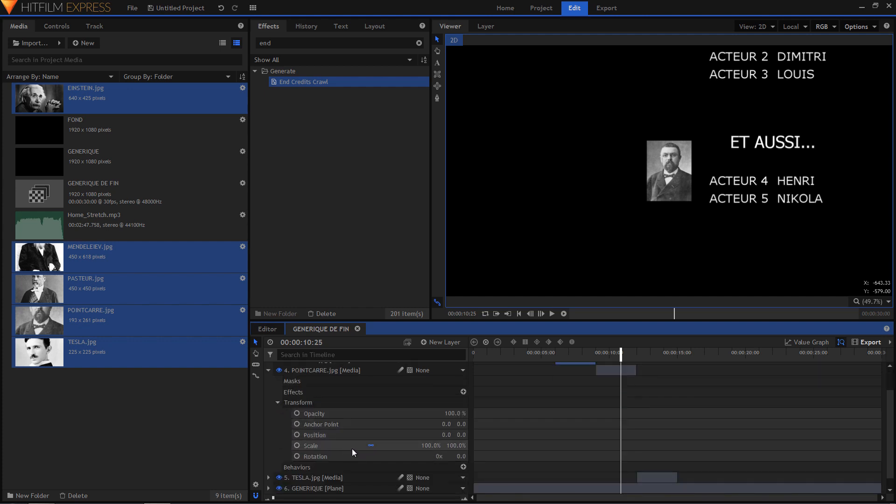
{"action": "left_click_drag", "start_coordinate": [447, 435], "coordinate": [223, 435]}
{"action": "left_click_drag", "start_coordinate": [461, 446], "coordinate": [560, 446]}
{"action": "left_click", "coordinate": [268, 370]}
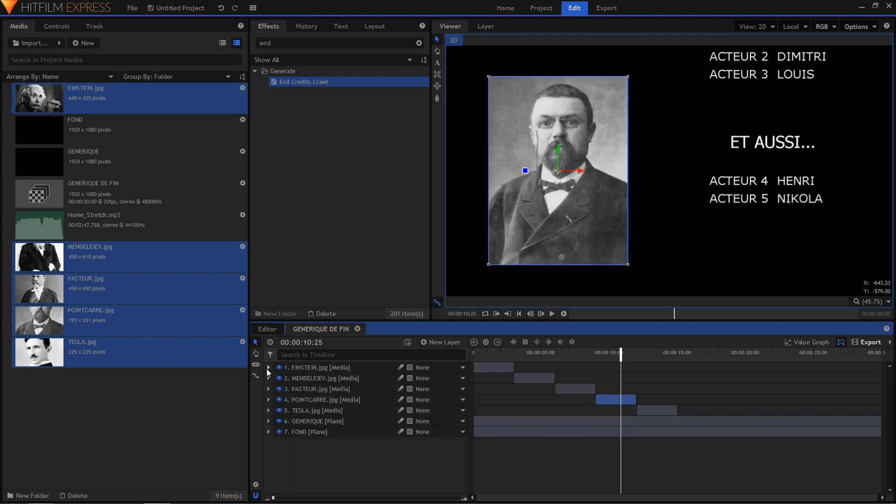
Go to 00:00:13:01, scale the TESLA portrait to 315% and shift it to an X position of -435
{"action": "left_click", "coordinate": [268, 411]}
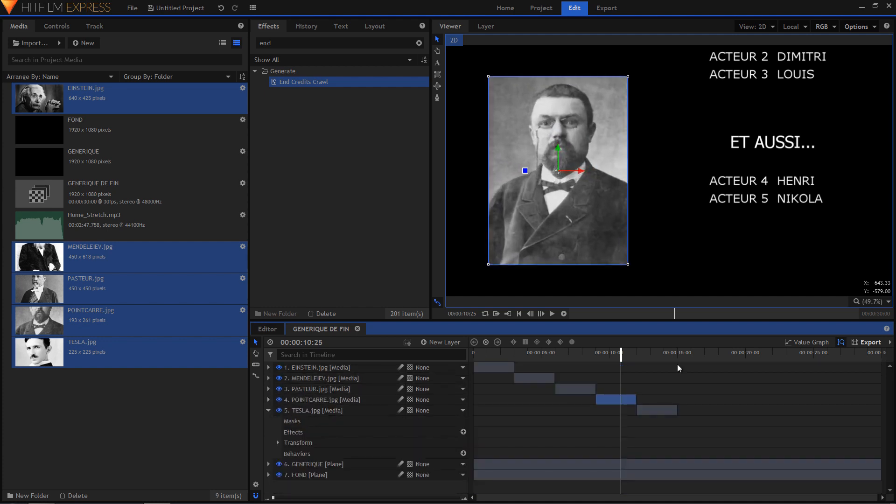
{"action": "left_click", "coordinate": [650, 357]}
{"action": "left_click", "coordinate": [278, 443]}
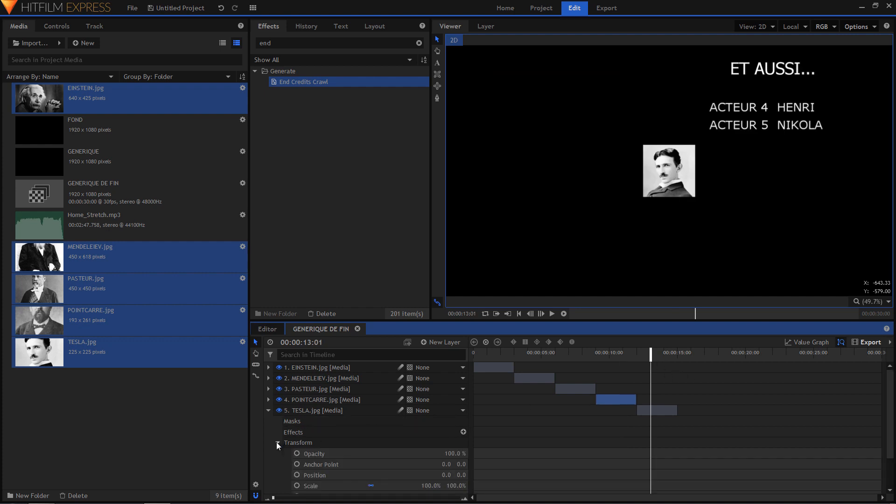
{"action": "left_click_drag", "start_coordinate": [439, 480], "coordinate": [216, 479]}
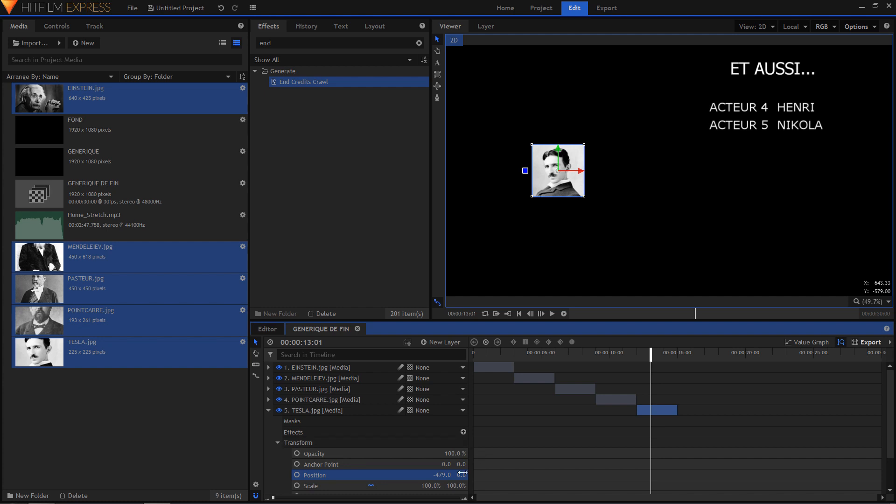
{"action": "left_click_drag", "start_coordinate": [430, 486], "coordinate": [531, 485]}
{"action": "left_click_drag", "start_coordinate": [441, 475], "coordinate": [462, 475]}
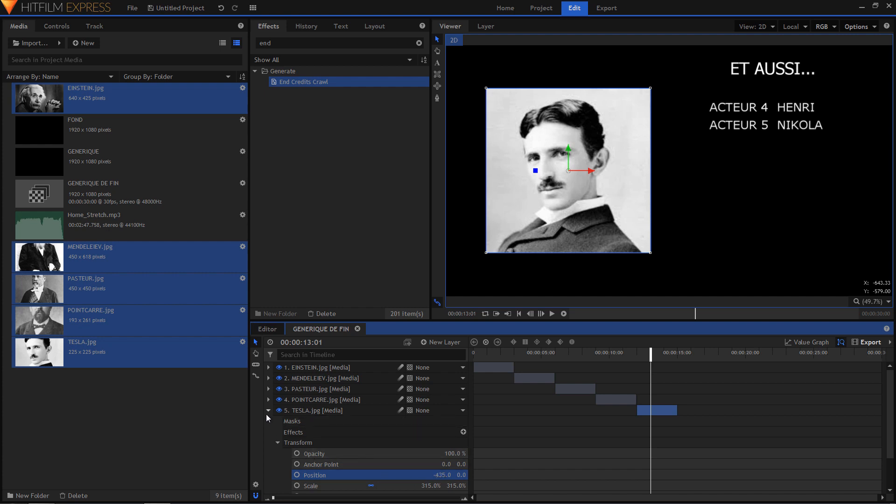
{"action": "left_click", "coordinate": [269, 410]}
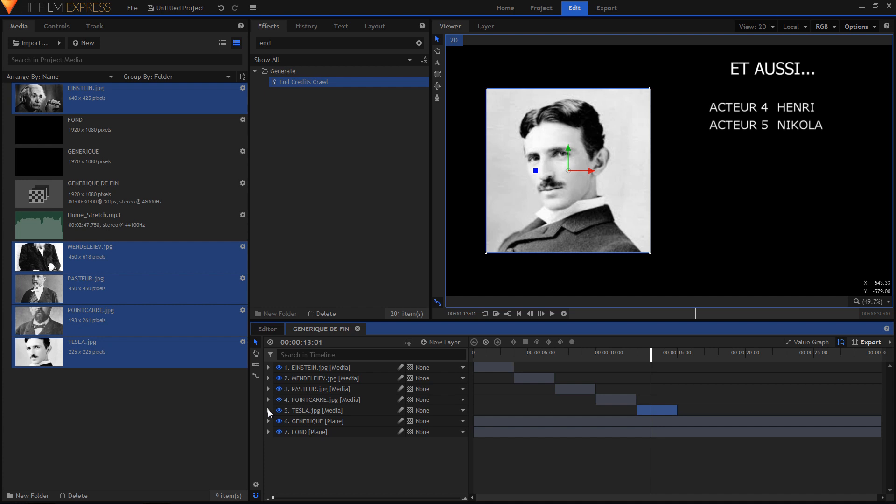
Create a new text layer with a width of 1200 and a height of 400
{"action": "left_click", "coordinate": [447, 342]}
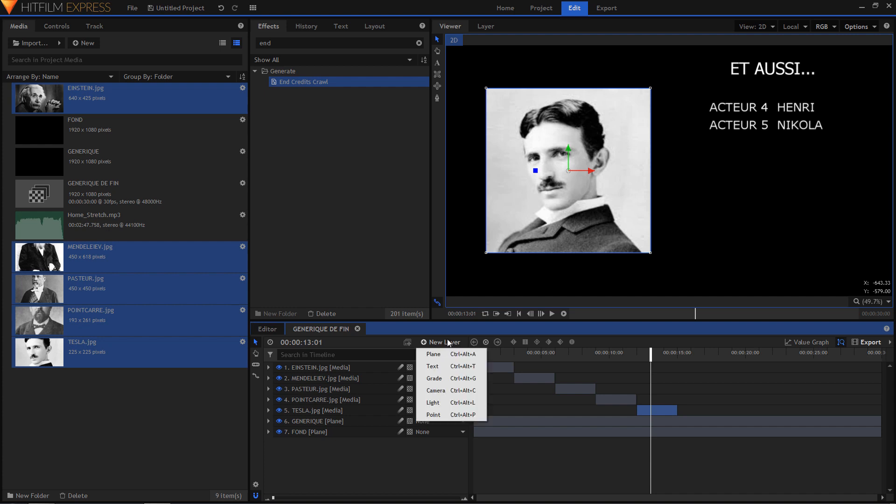
{"action": "left_click", "coordinate": [448, 367]}
{"action": "left_click_drag", "start_coordinate": [435, 229], "coordinate": [381, 225]}
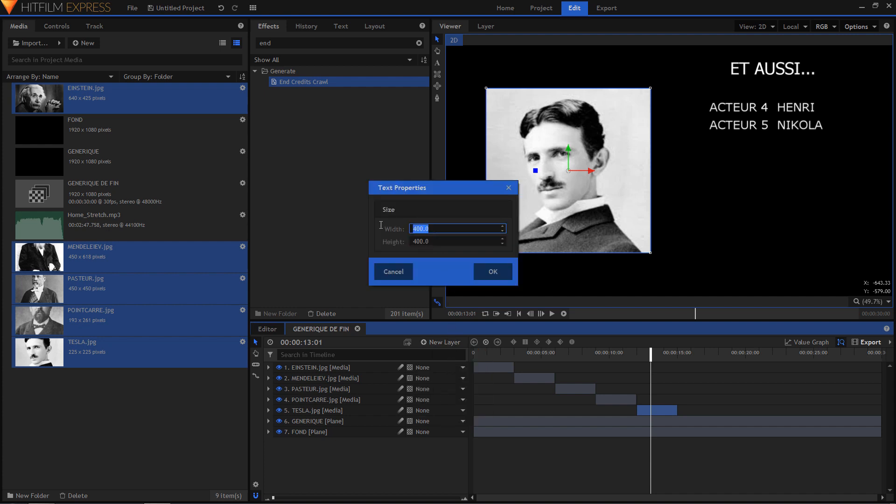
{"action": "type", "text": "1200"}
{"action": "key", "text": "Return"}
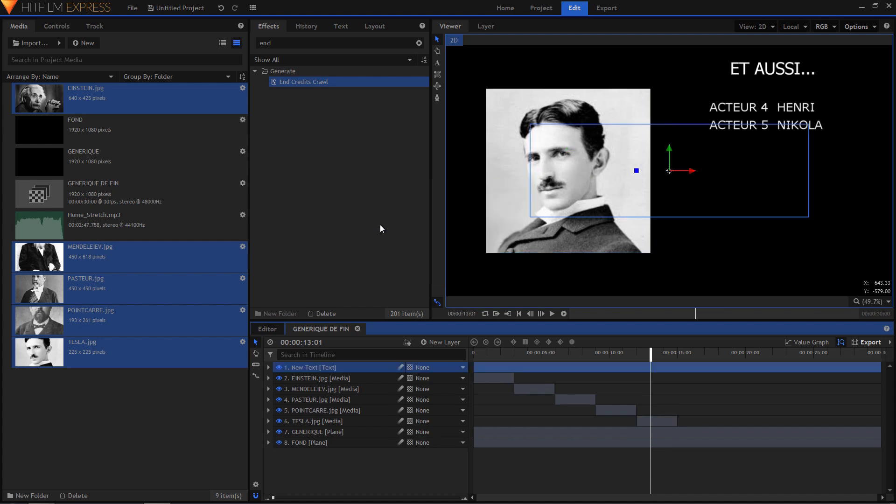
Write FIN in the new text layer's box and move the playhead to 00:00:18:06
{"action": "left_click", "coordinate": [438, 63]}
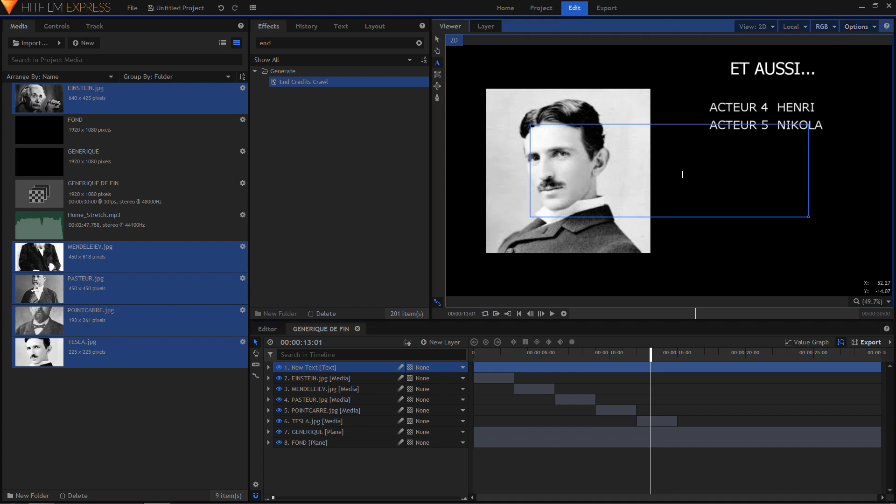
{"action": "left_click", "coordinate": [537, 130]}
{"action": "left_click", "coordinate": [721, 353]}
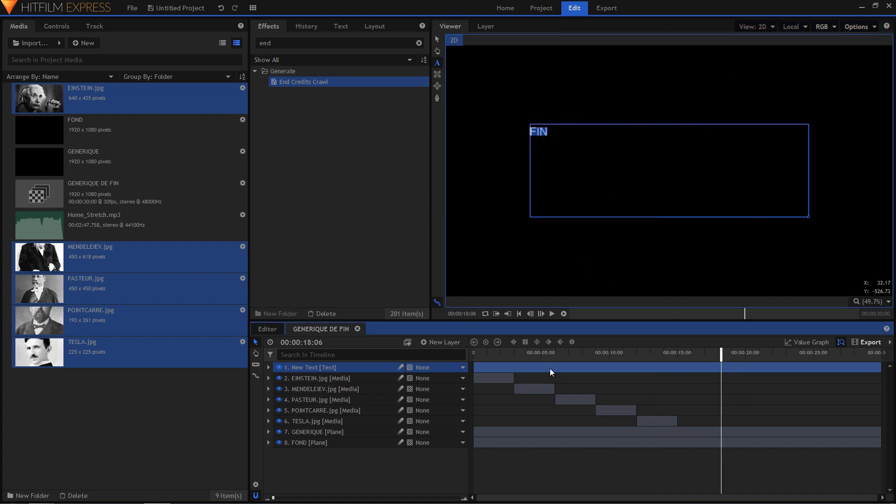
Set the FIN text's font size to 230 and center its paragraph alignment
{"action": "left_click", "coordinate": [341, 27]}
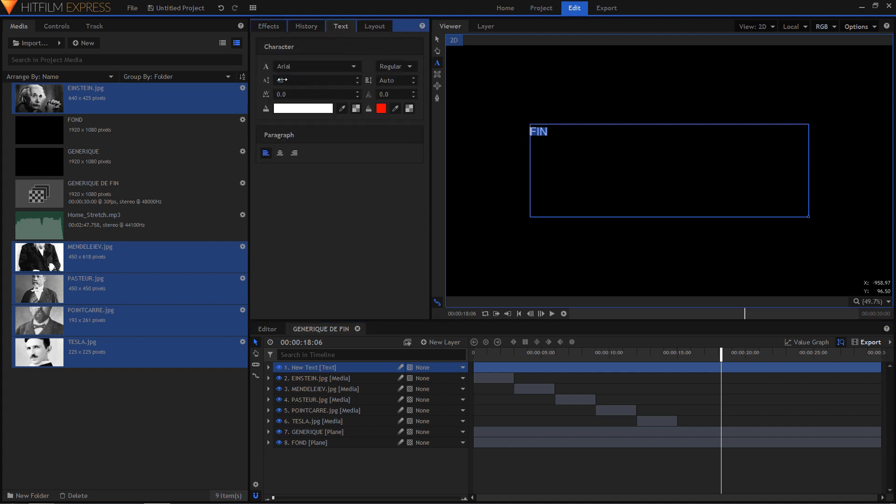
{"action": "mouse_move", "coordinate": [281, 80]}
{"action": "left_mouse_down"}
{"action": "mouse_move", "coordinate": [327, 80]}
{"action": "mouse_move", "coordinate": [288, 80]}
{"action": "left_mouse_up"}
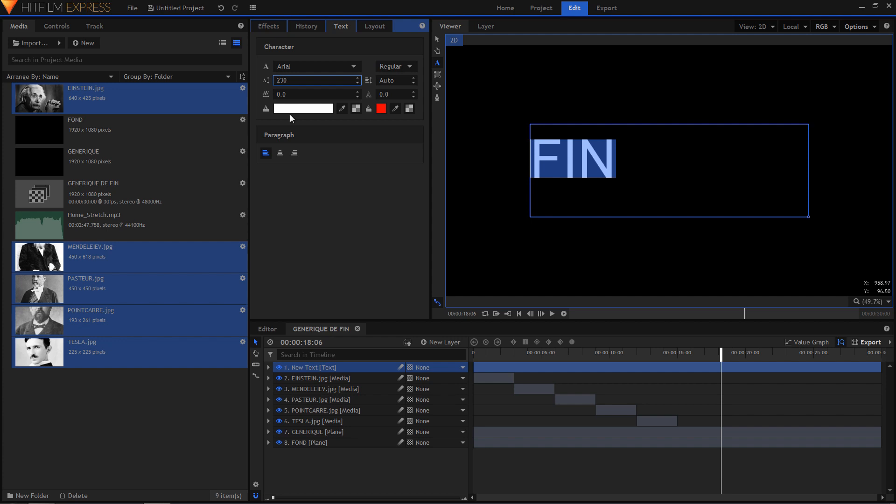
{"action": "left_click", "coordinate": [280, 153]}
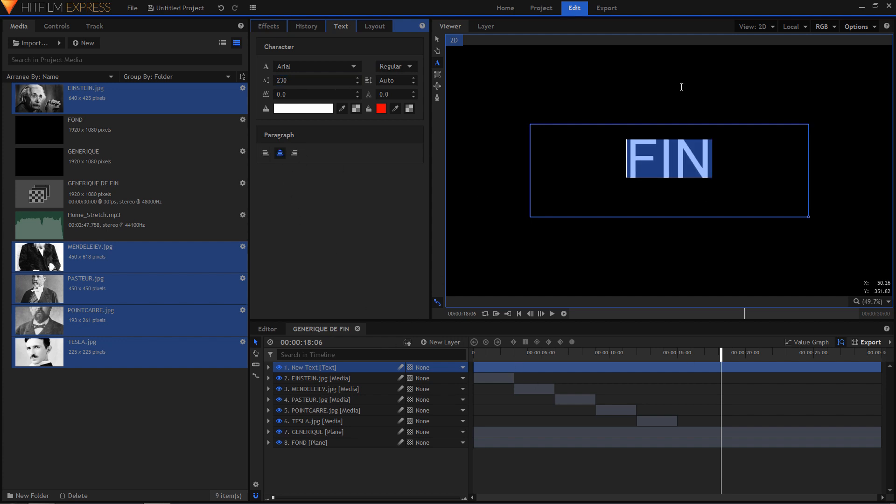
Lower the FIN text layer to a Y position of -41 in its transform properties
{"action": "left_click", "coordinate": [267, 368]}
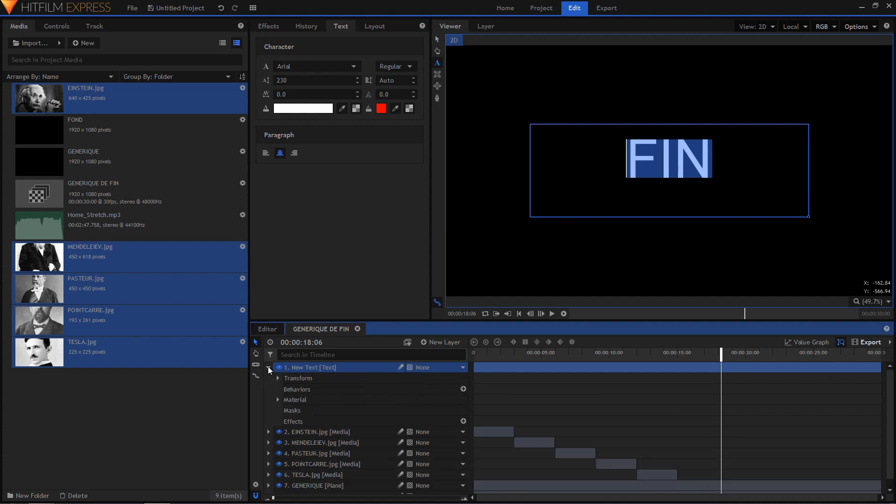
{"action": "left_click", "coordinate": [277, 378]}
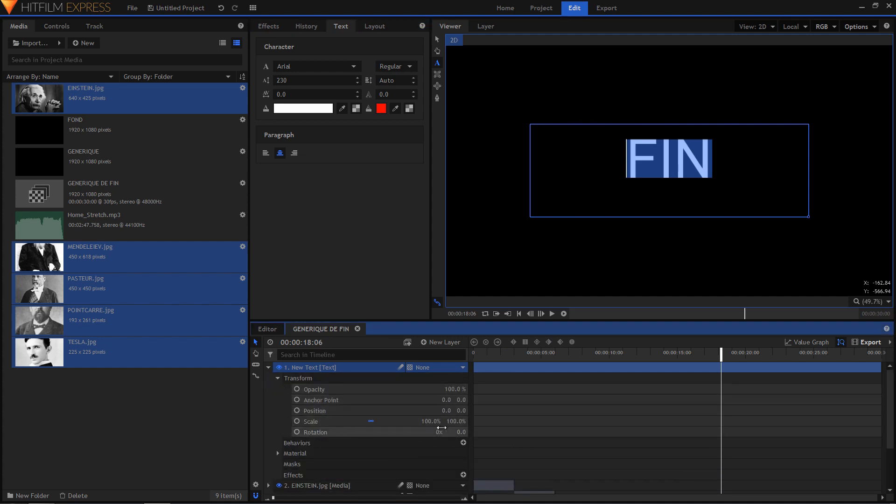
{"action": "left_click_drag", "start_coordinate": [460, 410], "coordinate": [480, 420]}
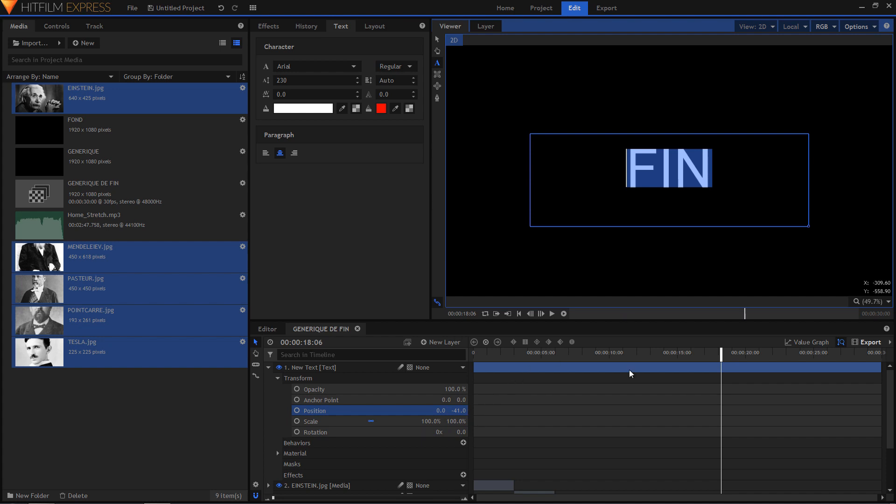
Set the duration of the FIN text layer to 10 seconds
{"action": "left_click_drag", "start_coordinate": [531, 357], "coordinate": [655, 355]}
{"action": "left_click", "coordinate": [608, 369]}
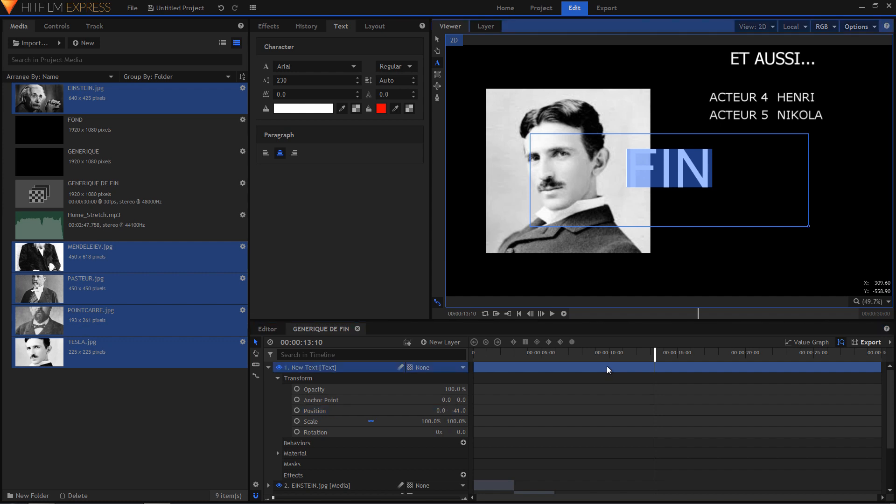
{"action": "right_click", "coordinate": [608, 369]}
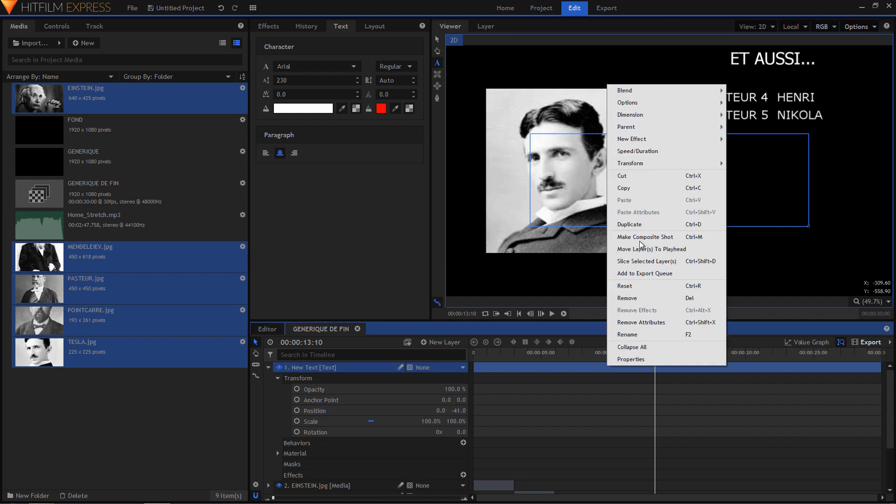
{"action": "left_click", "coordinate": [641, 155]}
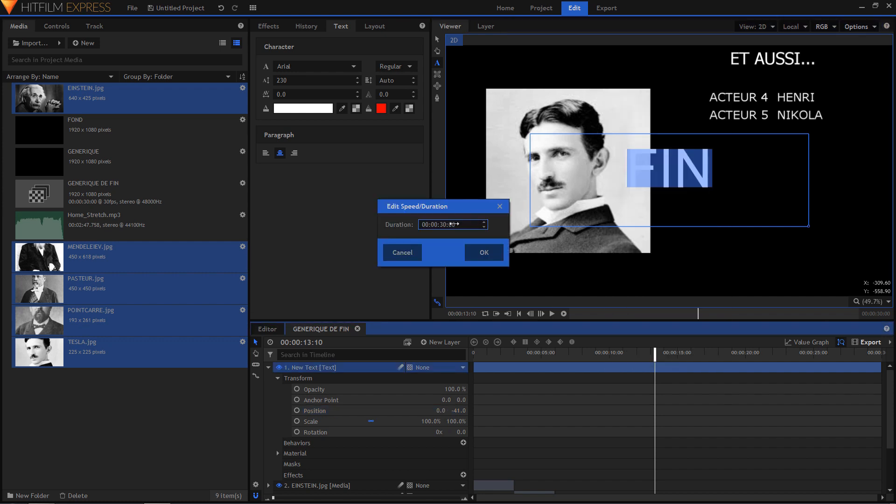
{"action": "double_click", "coordinate": [442, 225]}
{"action": "left_click", "coordinate": [445, 225]}
{"action": "double_click", "coordinate": [445, 225]}
{"action": "type", "text": "10"}
{"action": "key", "text": "Return"}
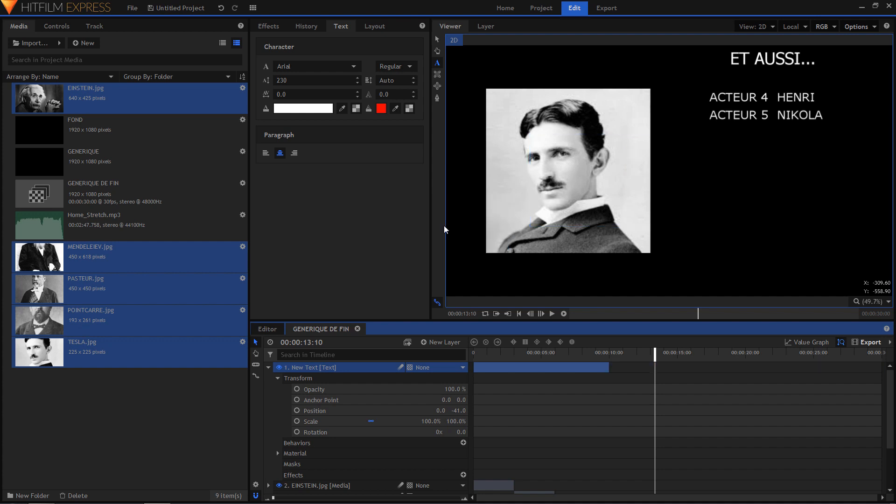
Collapse the FIN text layer's properties and move its clip after the TESLA portrait so it starts at 00:00:16:03
{"action": "scroll", "coordinate": [555, 419], "scroll_direction": "down", "scroll_amount": 2}
{"action": "scroll", "coordinate": [555, 419], "scroll_direction": "up", "scroll_amount": 2}
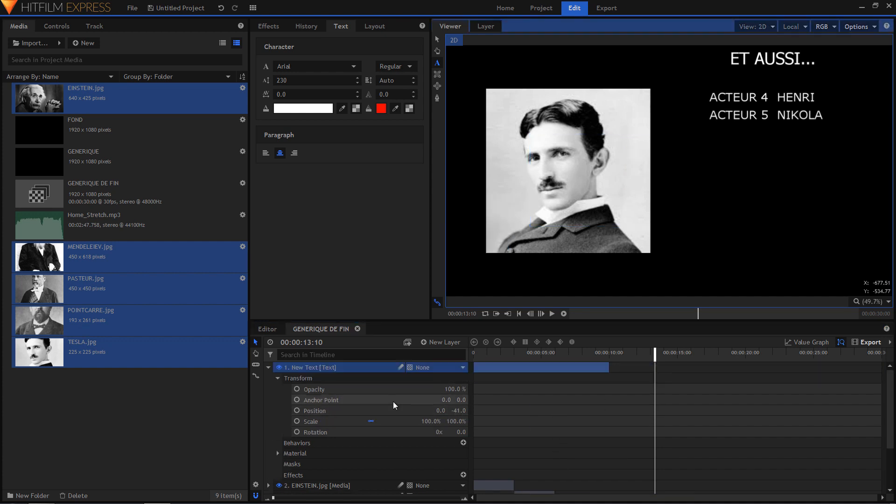
{"action": "left_click", "coordinate": [268, 367]}
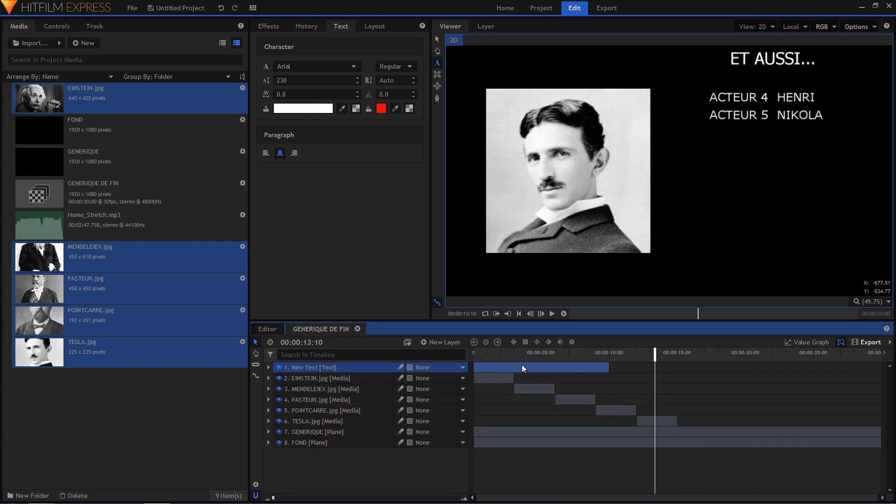
{"action": "left_click_drag", "start_coordinate": [506, 366], "coordinate": [720, 367]}
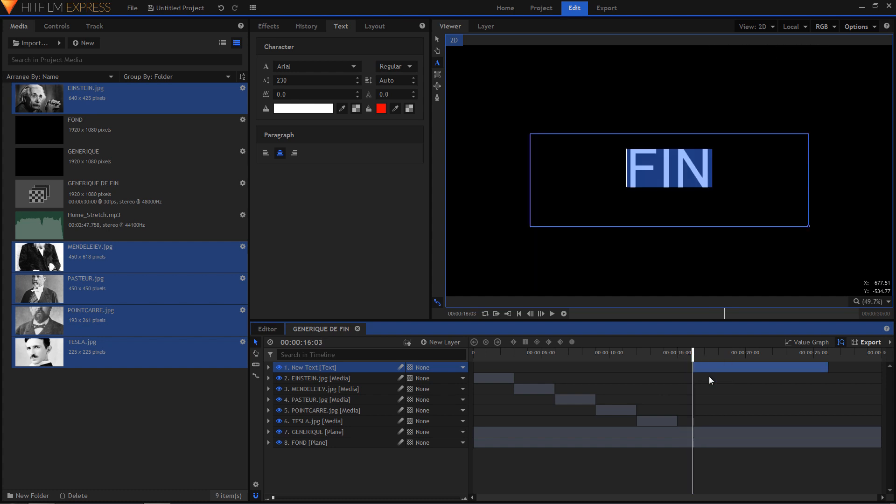
Add Home_Stretch.mp3 as the lowest layer of the GENERIQUE DE FIN timeline and return the playhead to 00:00:00:00
{"action": "left_click_drag", "start_coordinate": [76, 223], "coordinate": [410, 474]}
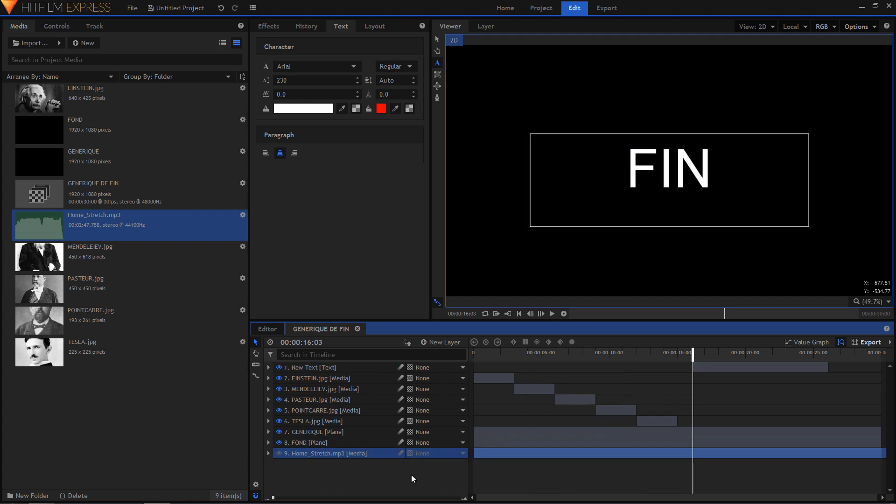
{"action": "left_click_drag", "start_coordinate": [519, 353], "coordinate": [473, 355]}
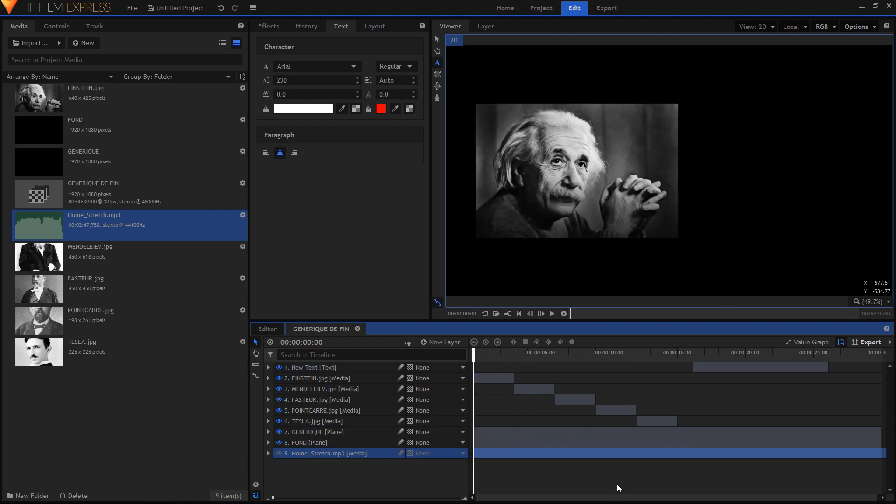